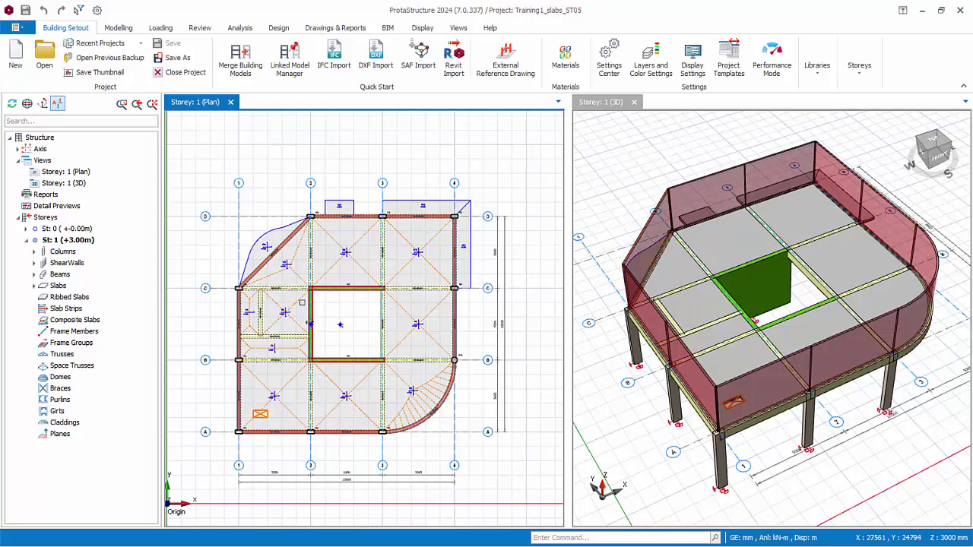
Select slab 1S2 on the storey 1 plan to show its Slab Options.
click(346, 396)
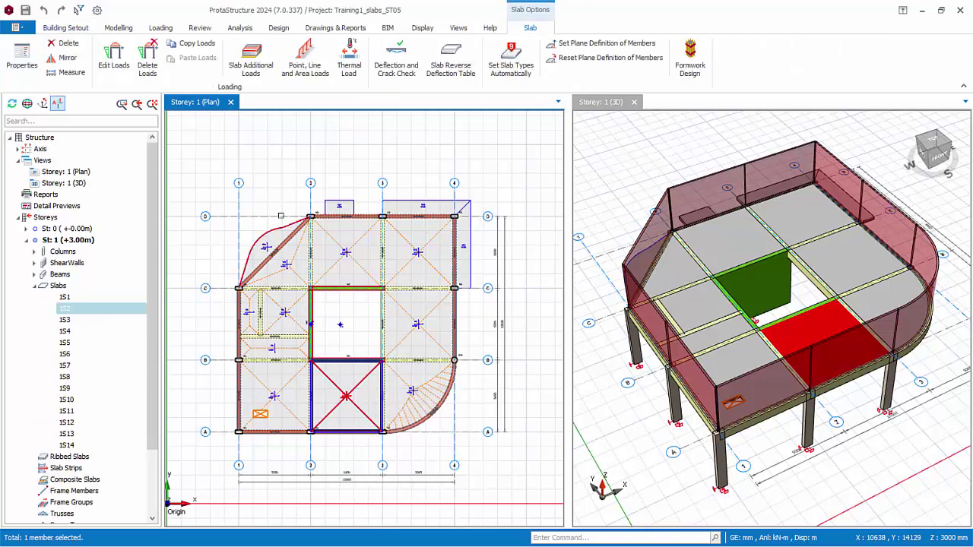
Open the loads editor for slab 1S2 and set up a gravity uniform load in case G, viewed from Top.
click(111, 65)
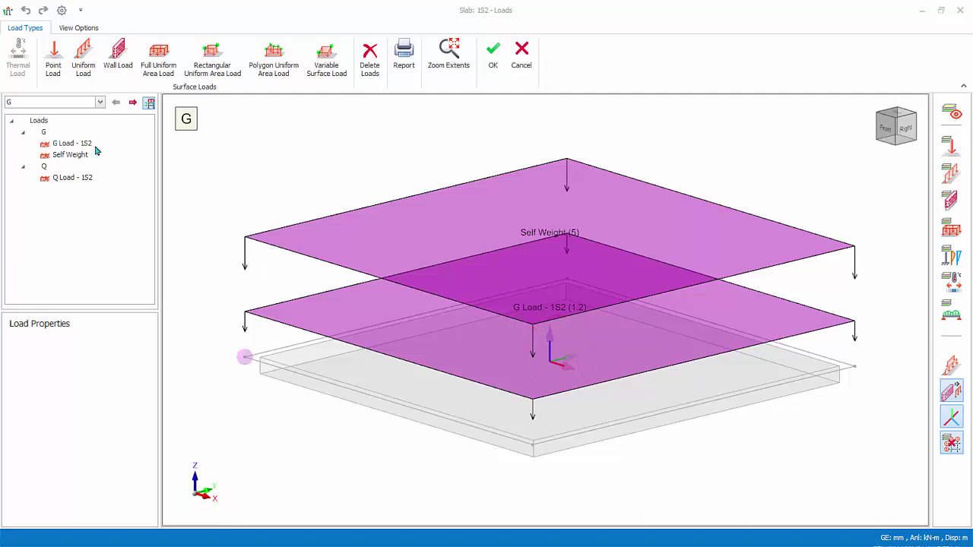
click(83, 61)
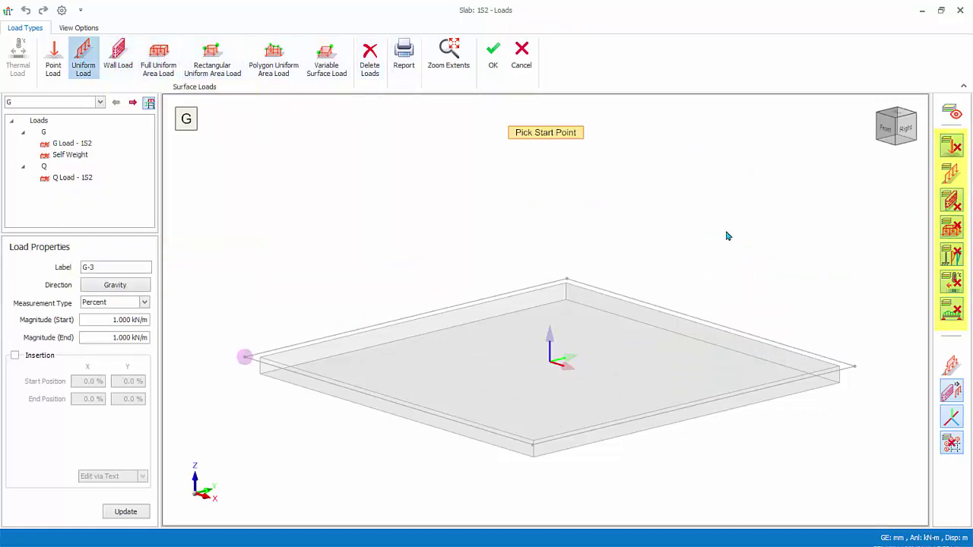
click(99, 102)
click(34, 112)
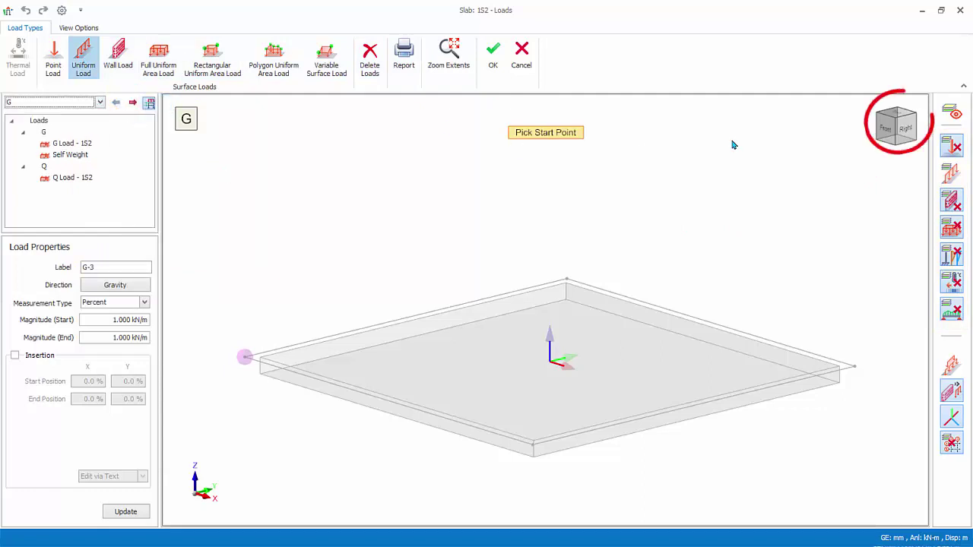
click(899, 116)
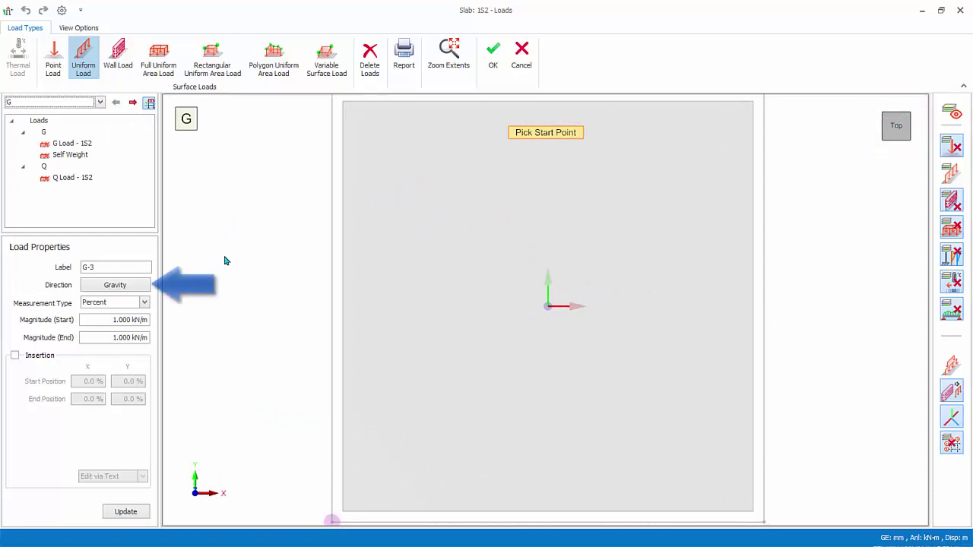
click(130, 286)
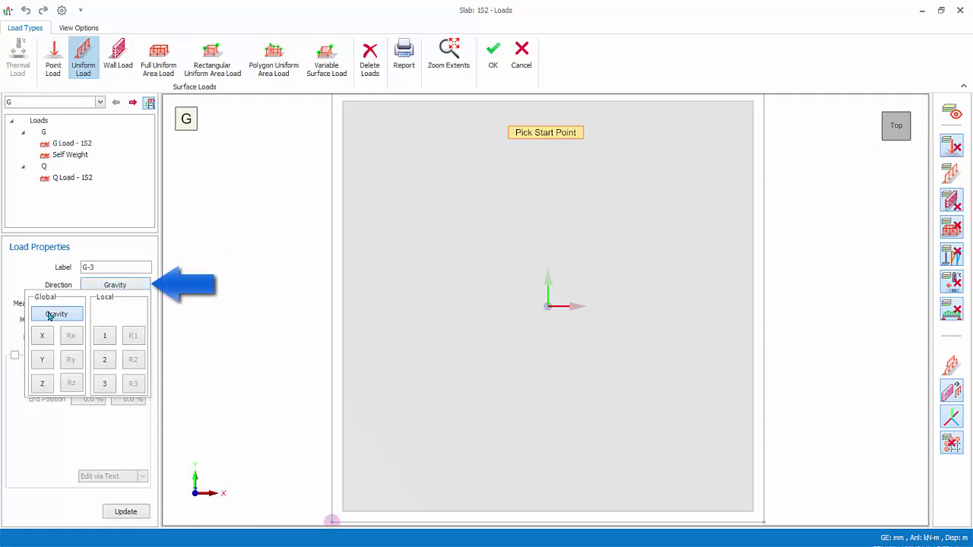
click(54, 314)
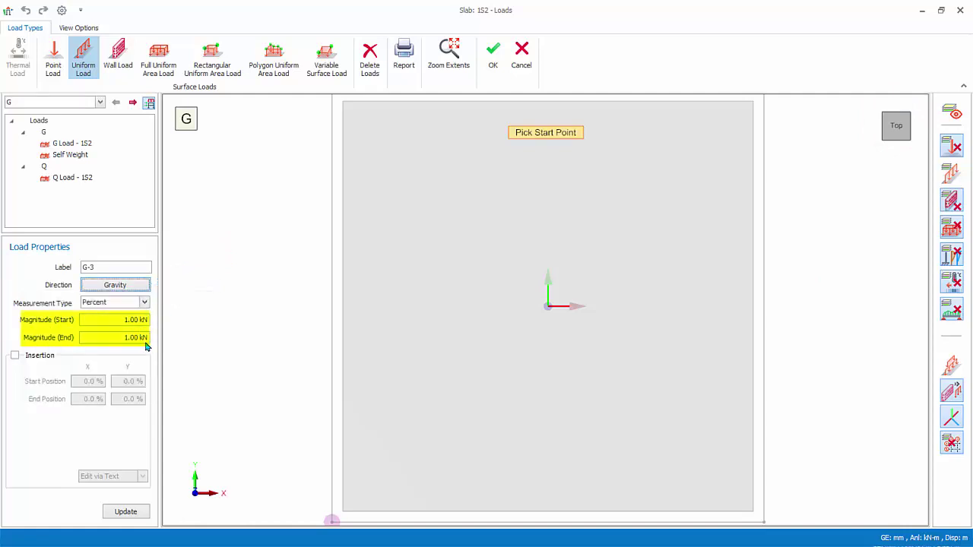
Draw uniform line load G-3 on slab 1S2 from (798, 856) to (776, 3943), then select it in 3D.
click(401, 445)
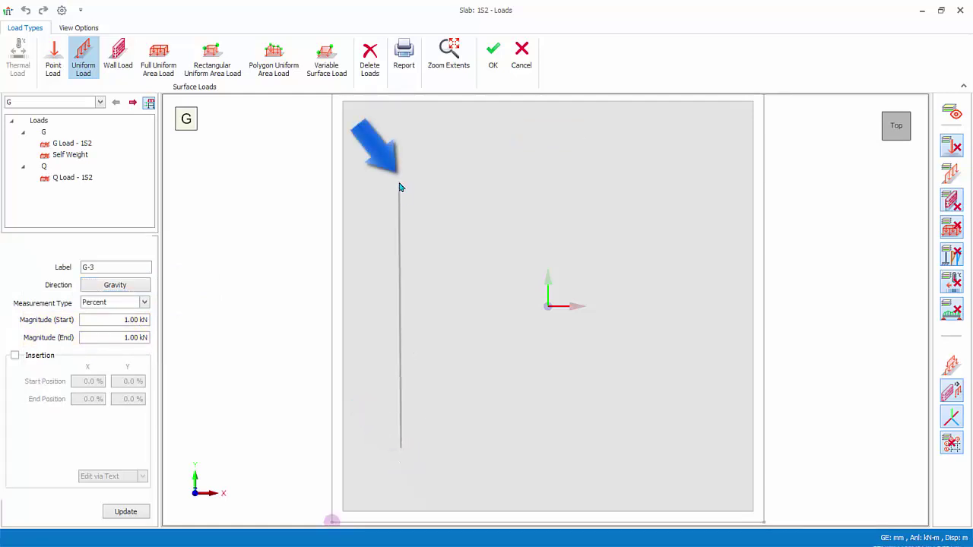
click(400, 182)
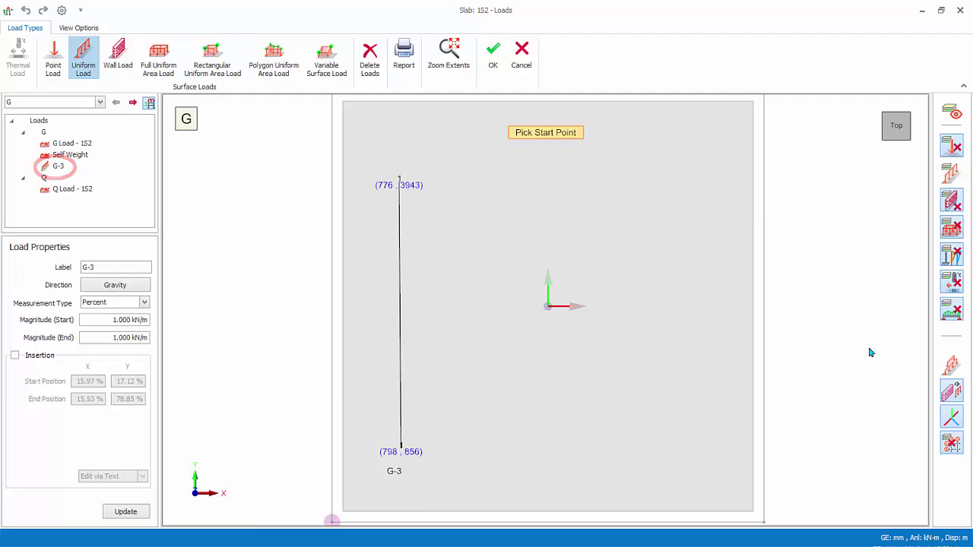
key(Escape)
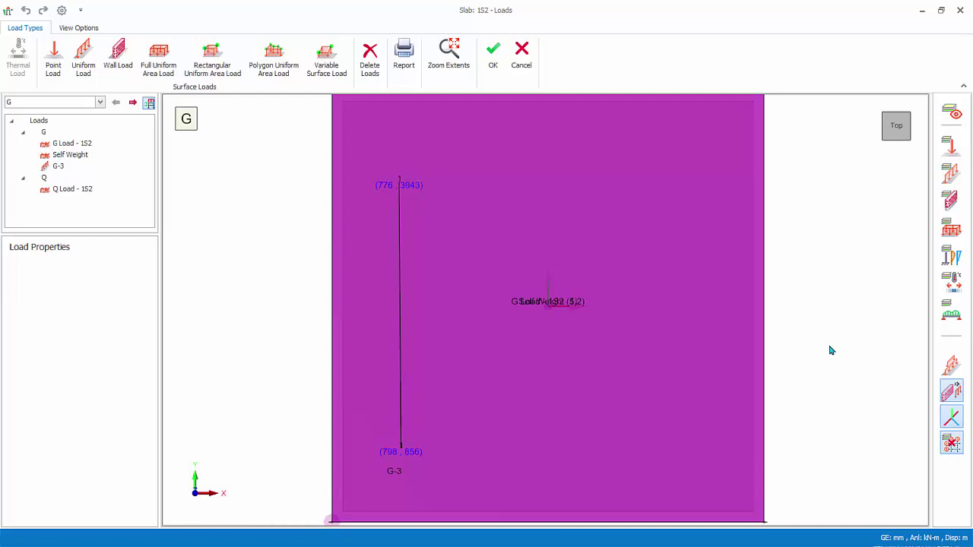
scroll(830, 350, down, 2)
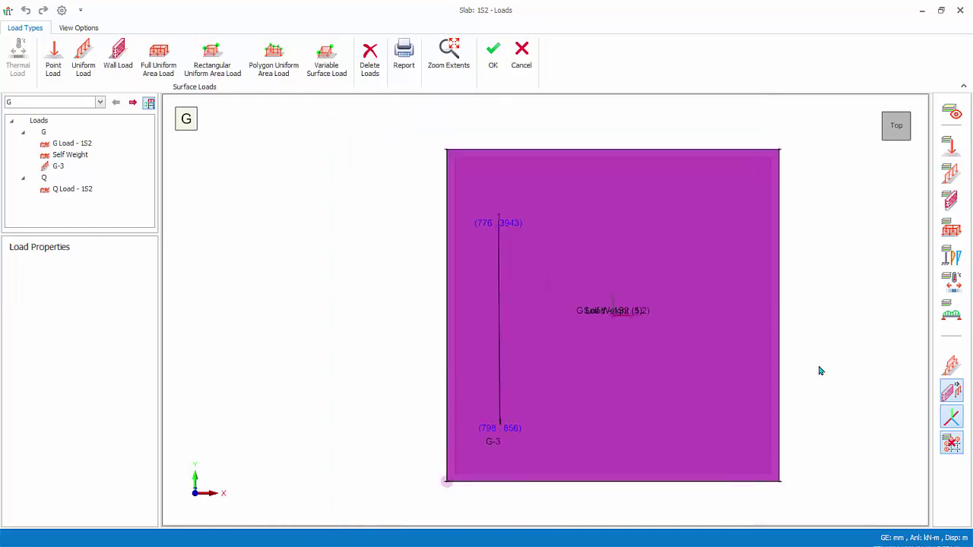
middle_drag(819, 370, 734, 263)
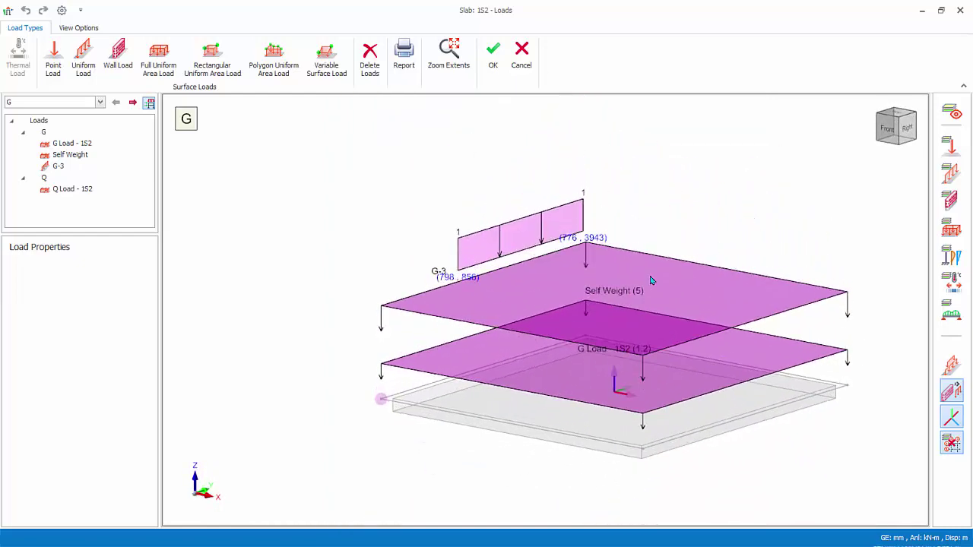
middle_drag(651, 280, 584, 265)
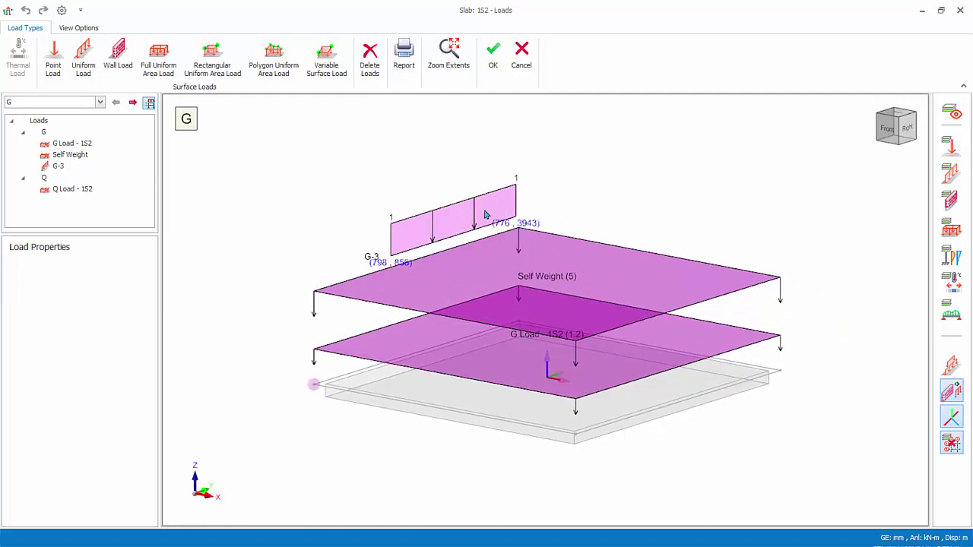
click(446, 224)
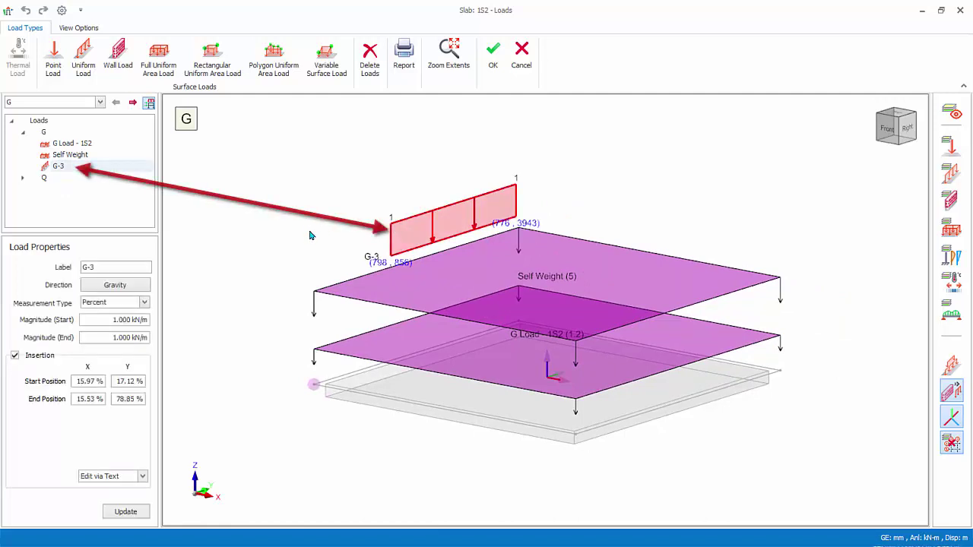
Use Distance measurement and move G-3 to start (1000, 1000) and end (1000, 4000) mm.
click(144, 302)
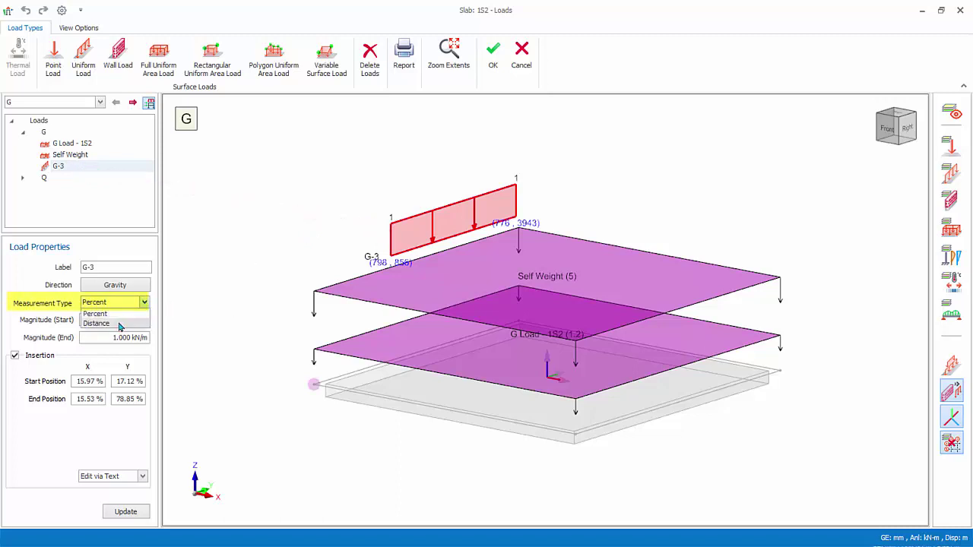
click(120, 323)
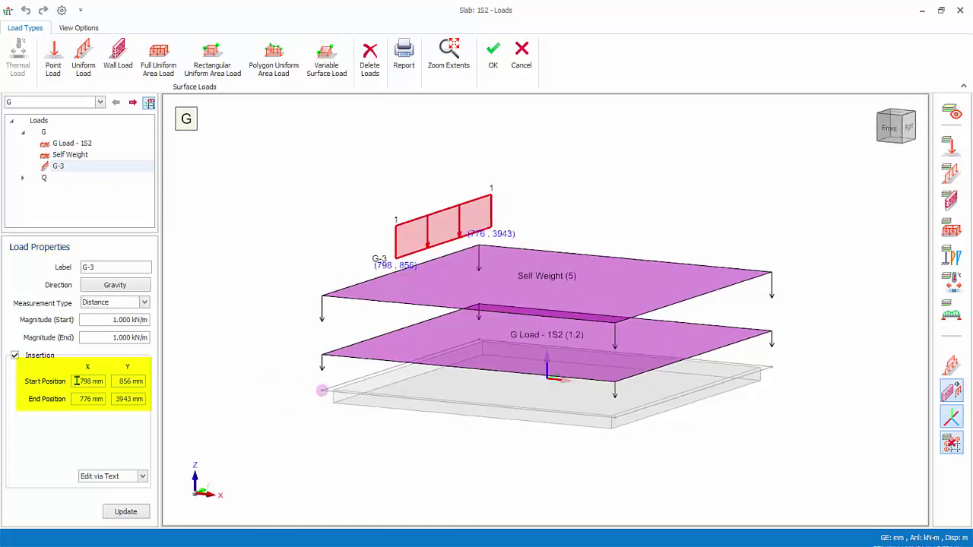
double_click(80, 380)
text(1000)
double_click(80, 398)
text(1000)
double_click(126, 381)
text(1)
double_click(126, 398)
text(4000)
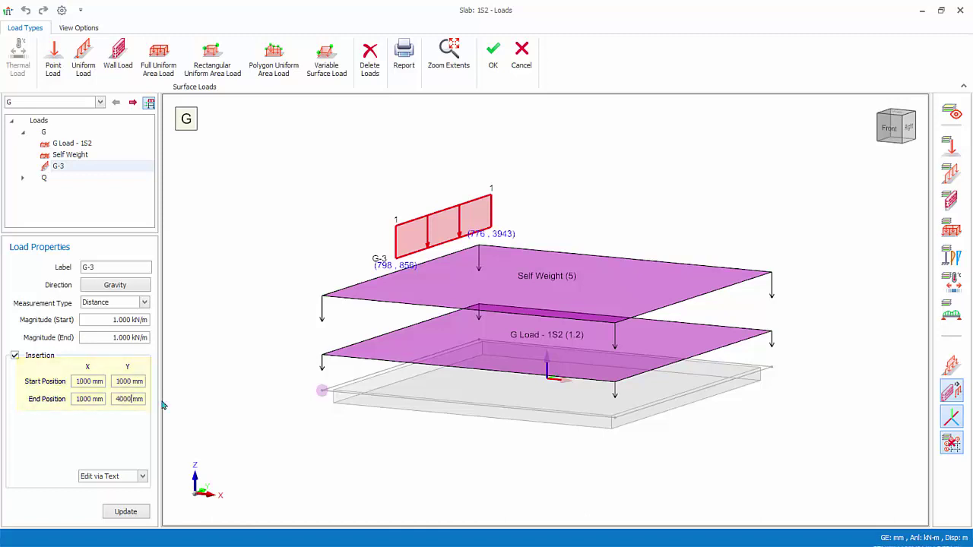
click(126, 511)
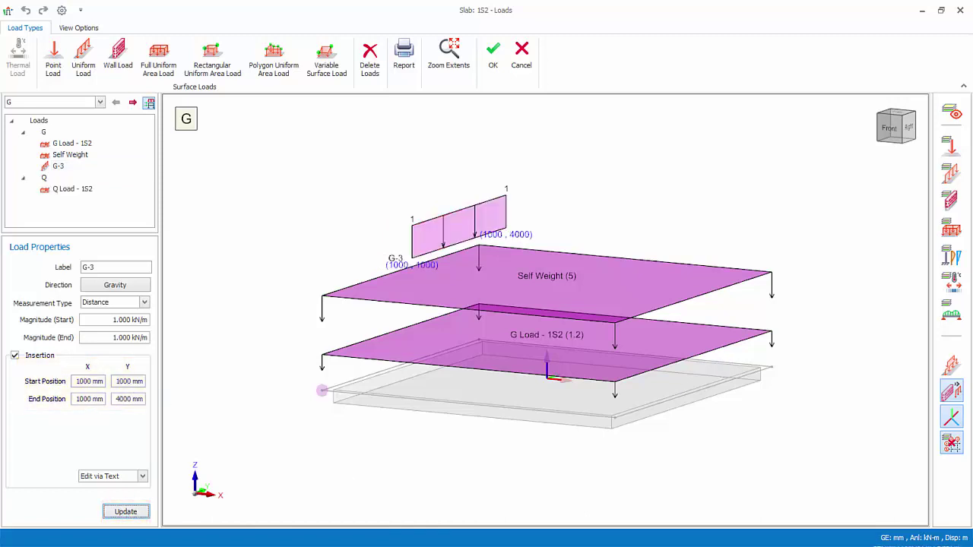
drag(322, 390, 307, 347)
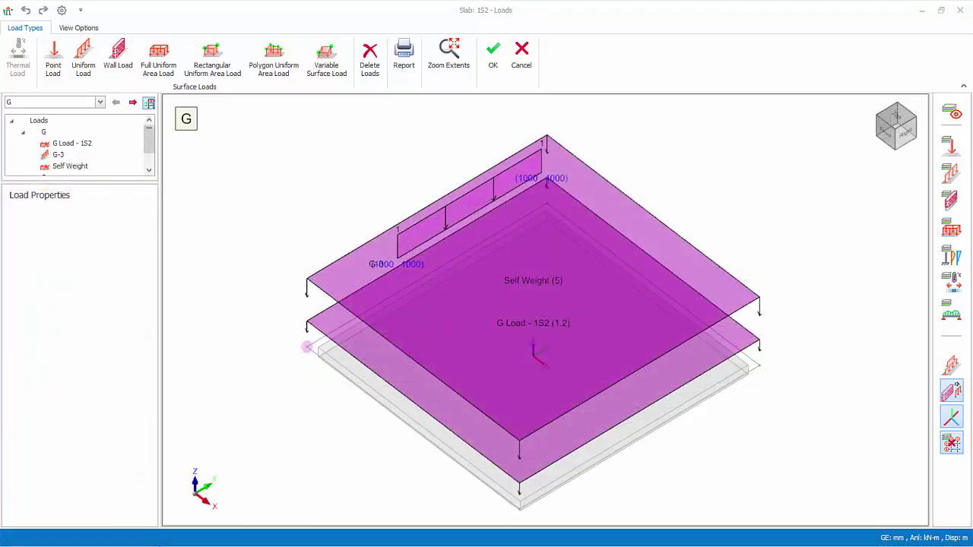
Add a 100 Brick Wall - Singapore wall load from (1137, 4012) to (3314, 4024) and close the editor.
click(119, 59)
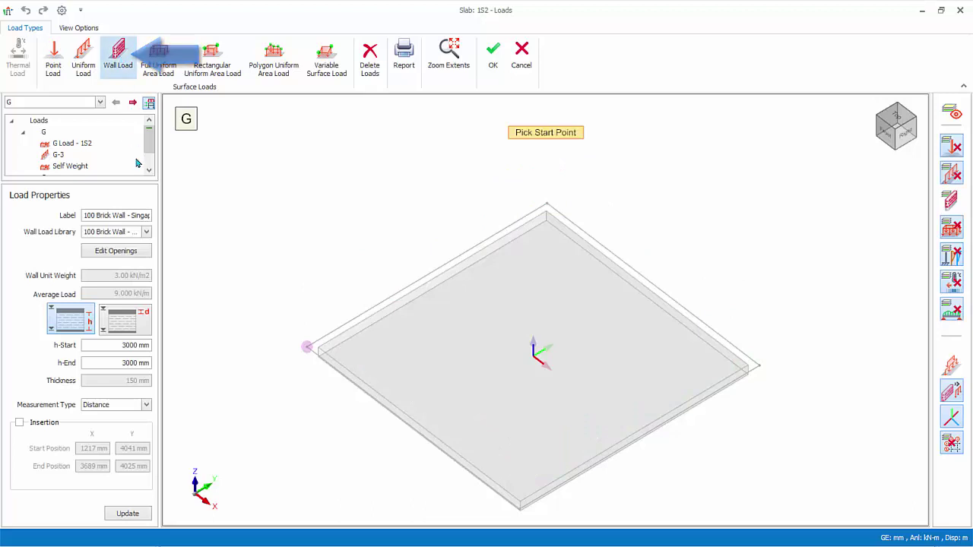
click(146, 232)
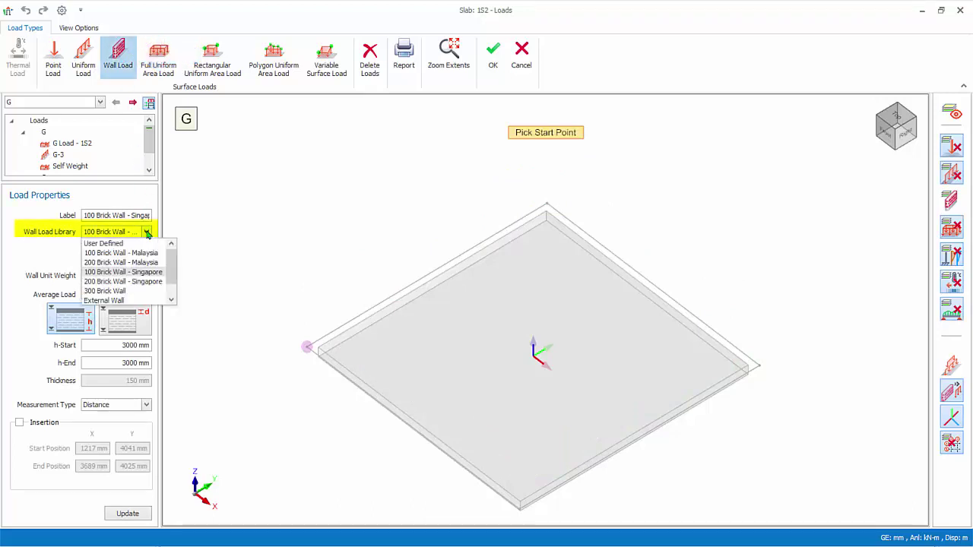
click(147, 273)
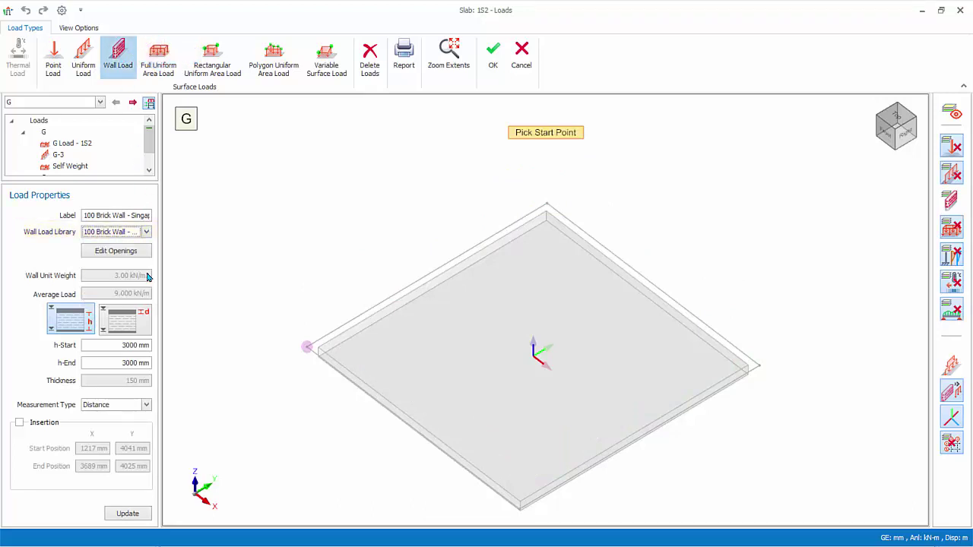
click(548, 261)
click(642, 344)
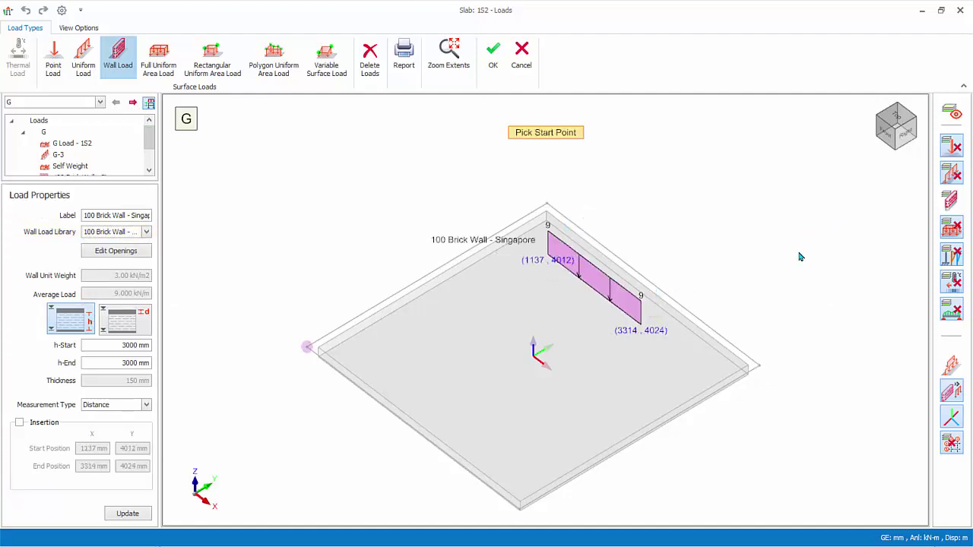
click(19, 422)
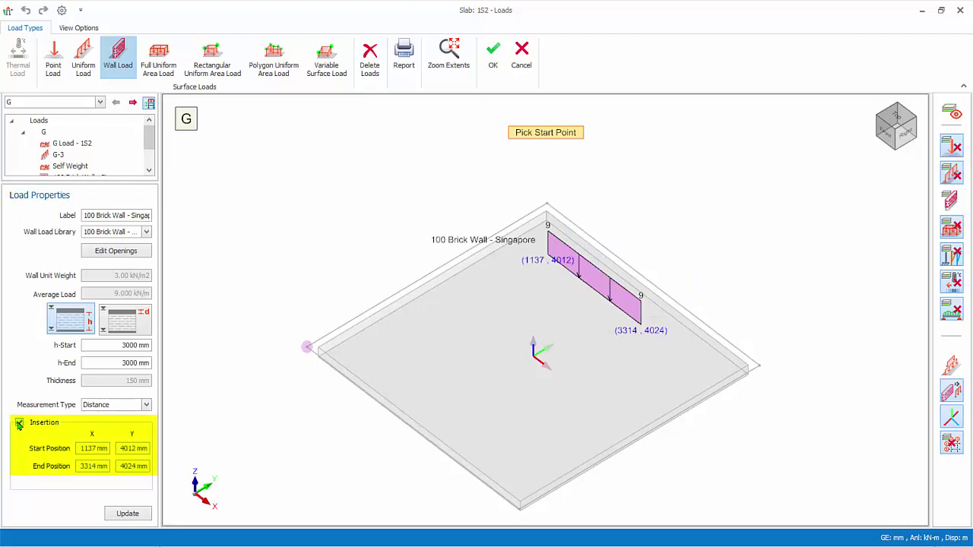
click(128, 514)
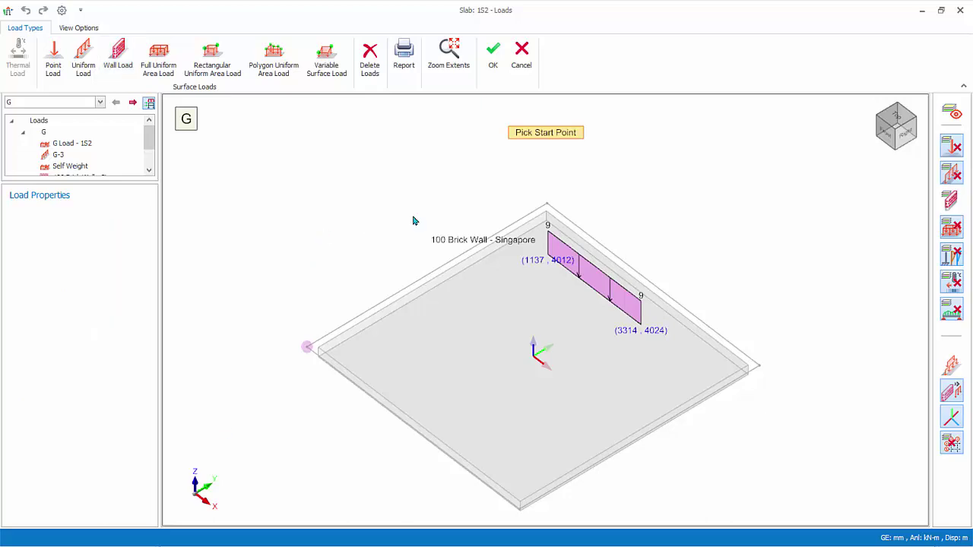
click(495, 48)
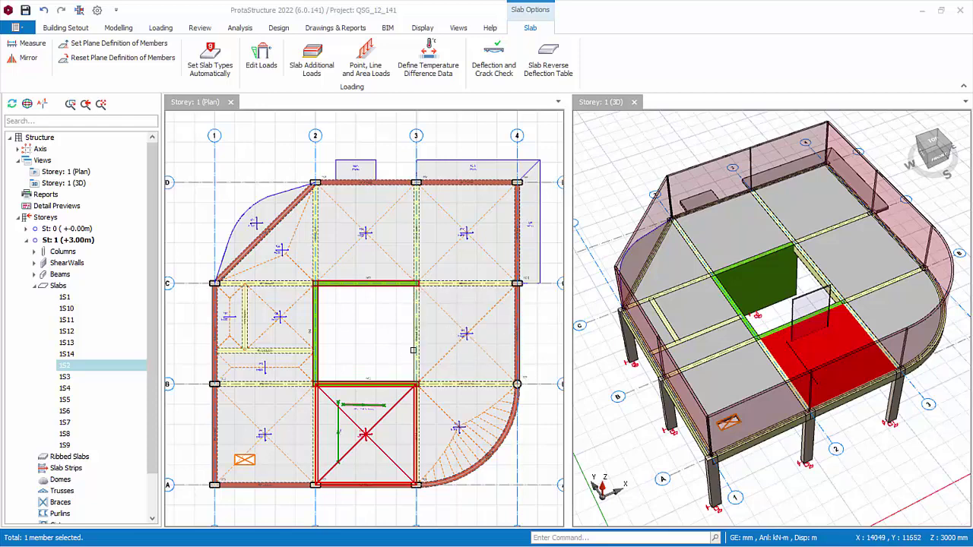
key(Escape)
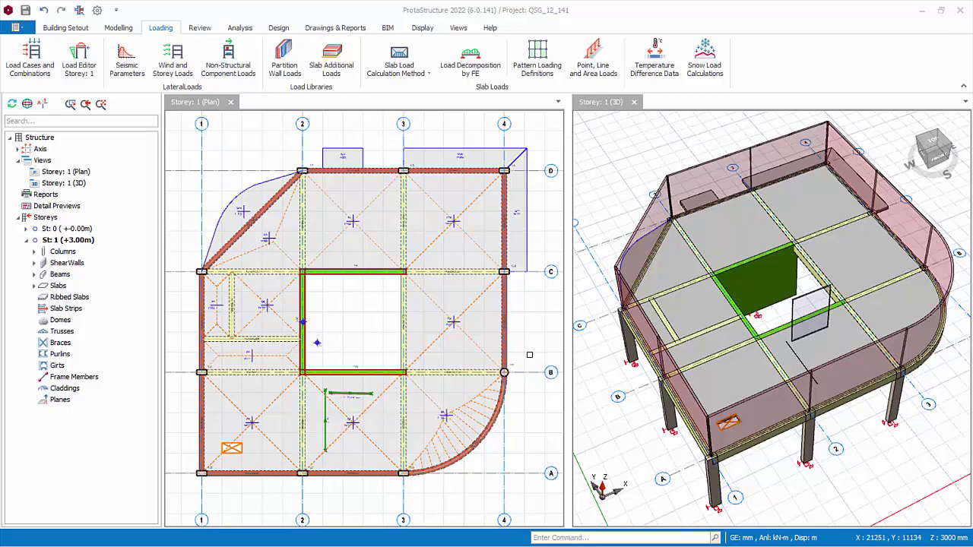
scroll(517, 343, up, 5)
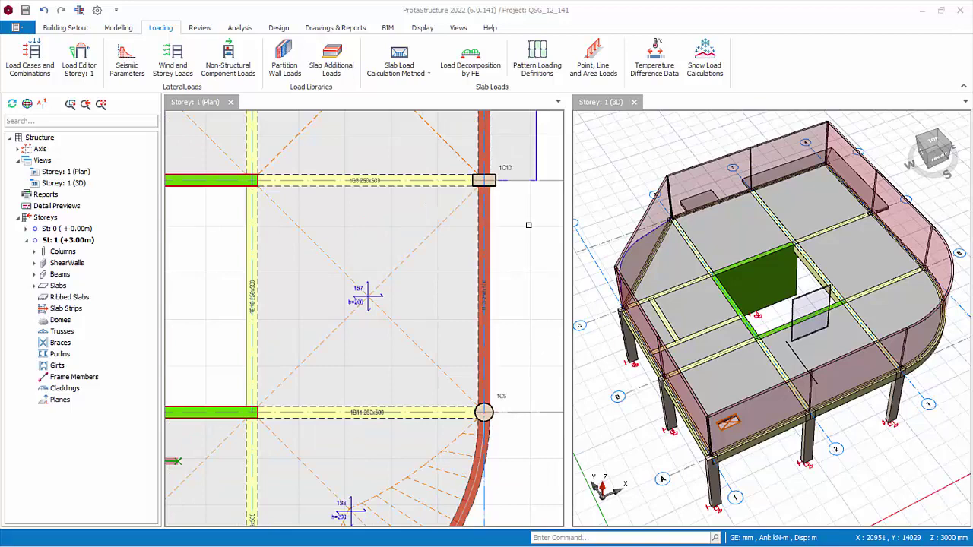
Draw two 5.0 kN/m Load Case 1 dead line loads on the slab, the second 3000 mm long.
click(591, 70)
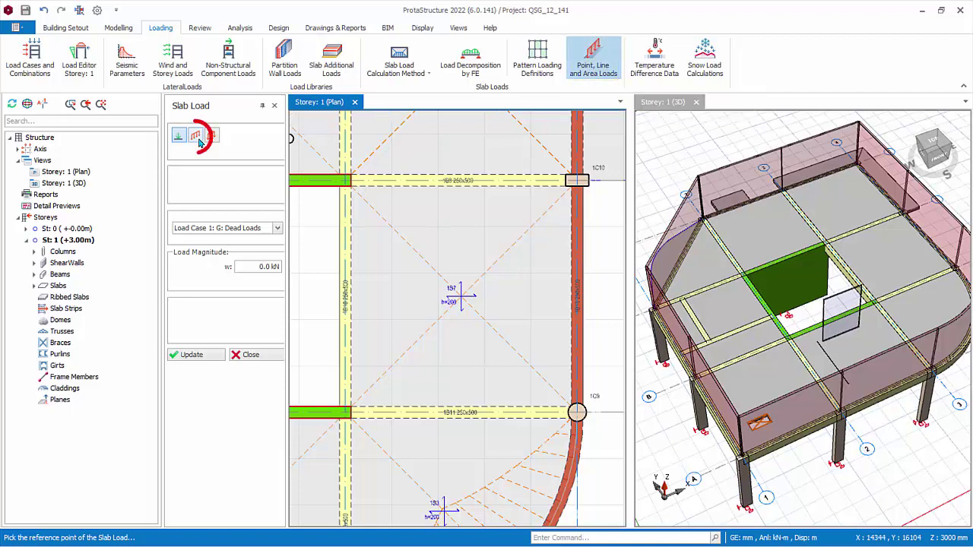
click(195, 137)
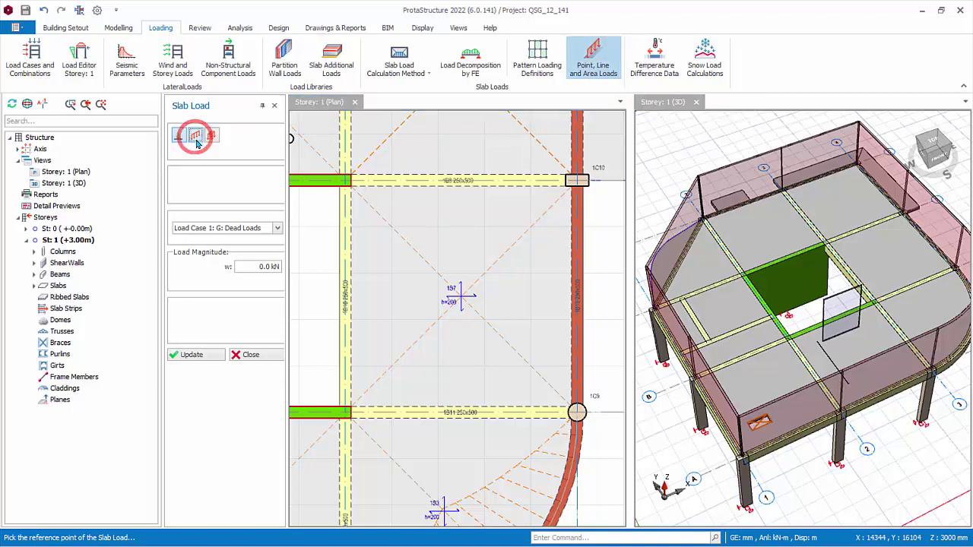
click(275, 228)
click(220, 236)
click(259, 266)
text(5)
key(Return)
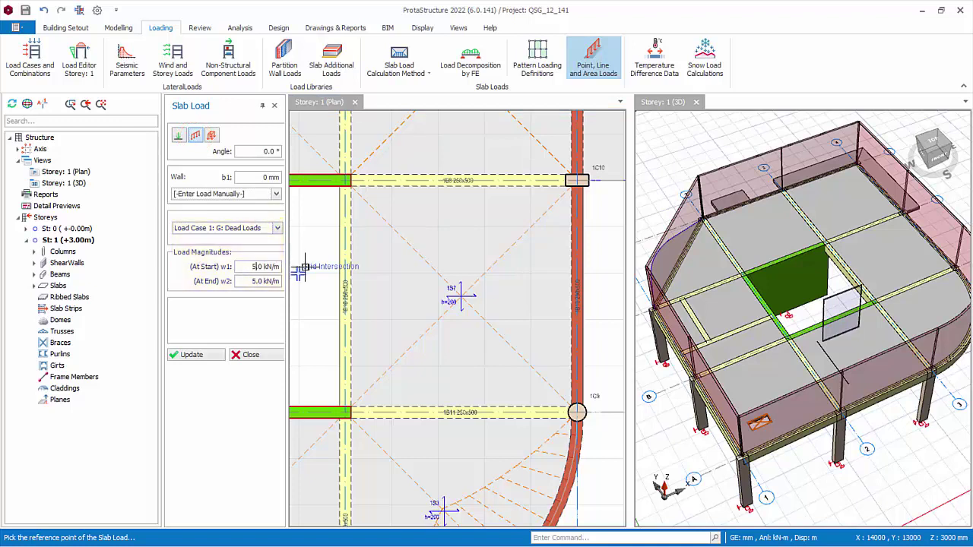
click(391, 365)
click(391, 228)
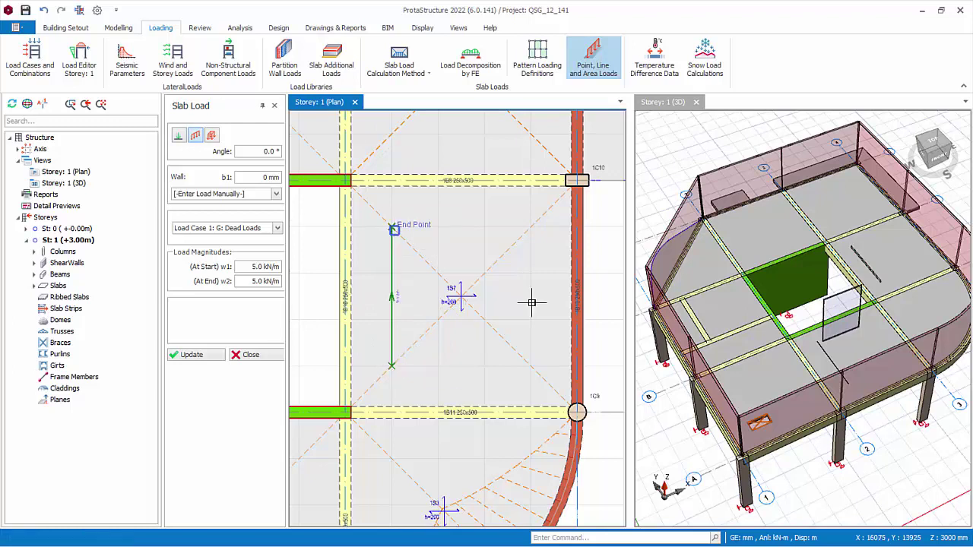
click(438, 365)
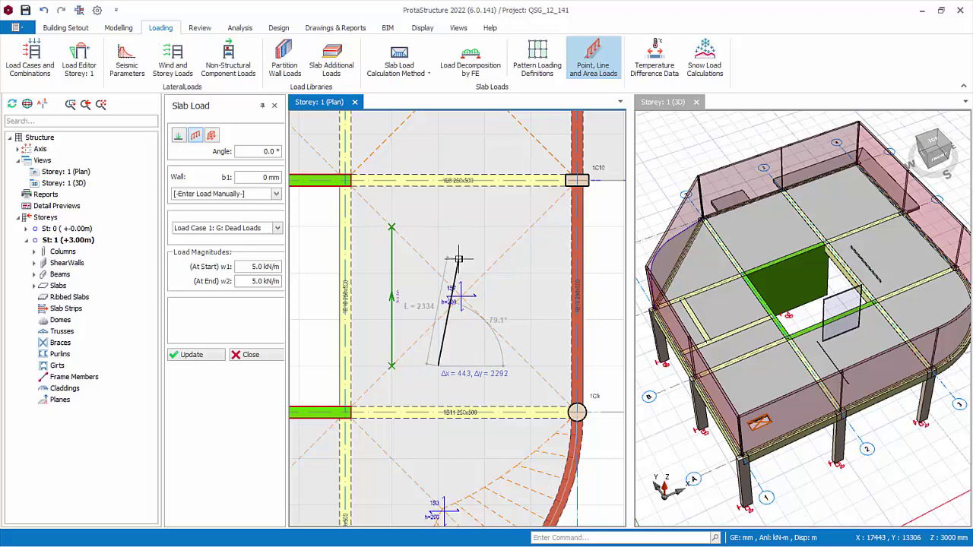
key(F2)
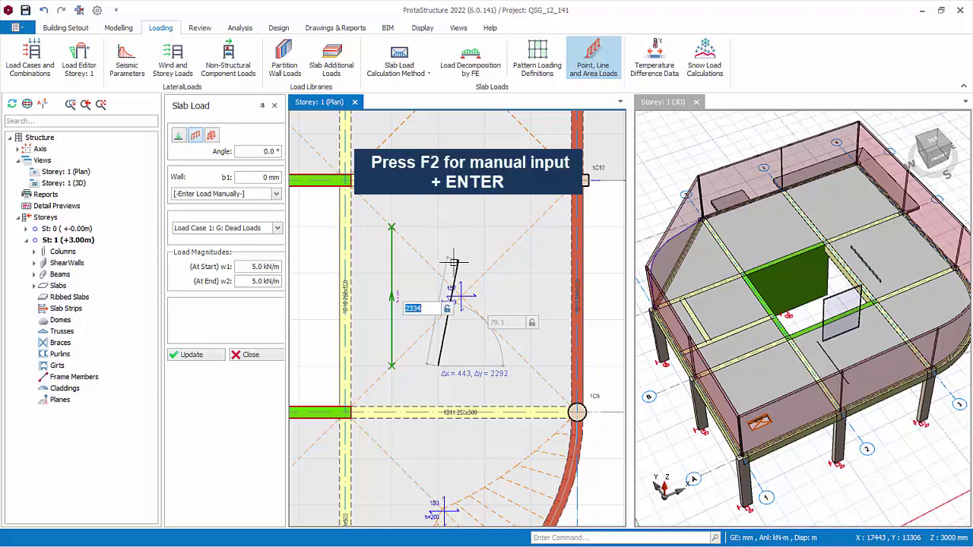
text(0)
text(0)
key(Return)
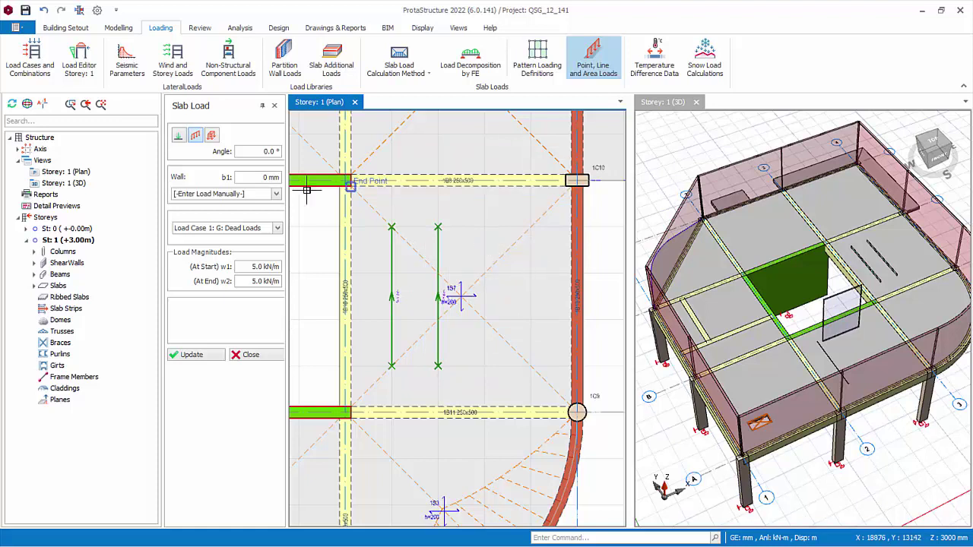
Add a 3.0 m high 100 Brick Wall - Singapore wall load up to the grid intersection.
click(276, 195)
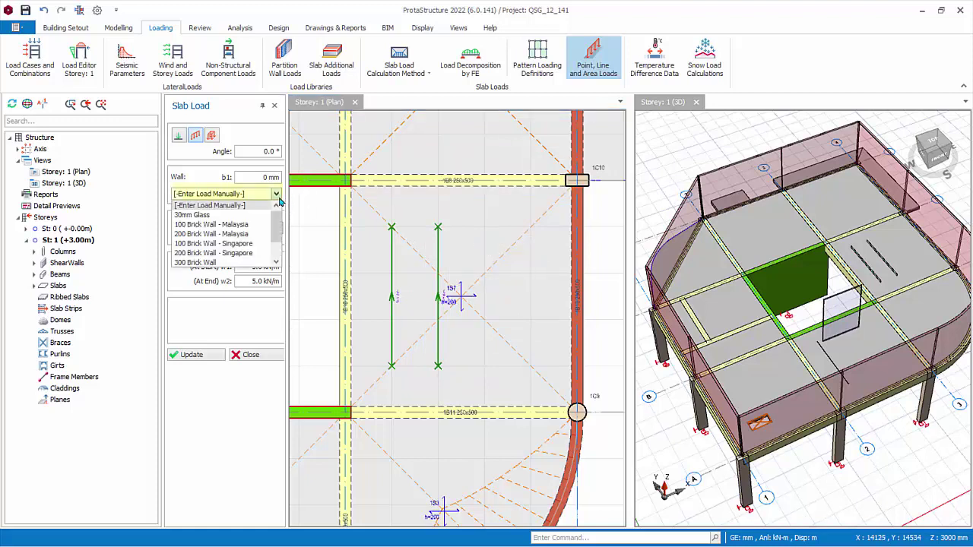
click(250, 243)
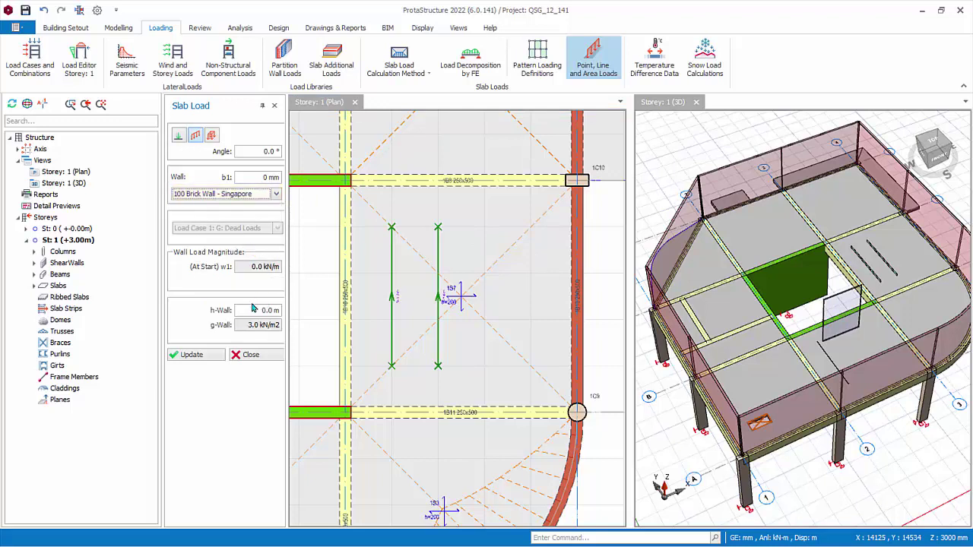
text(3)
key(Return)
click(482, 368)
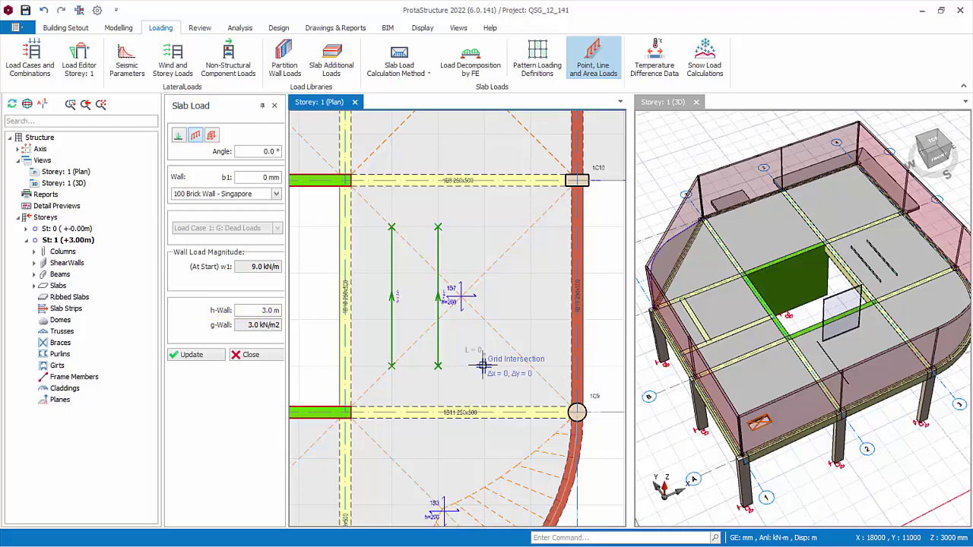
click(484, 228)
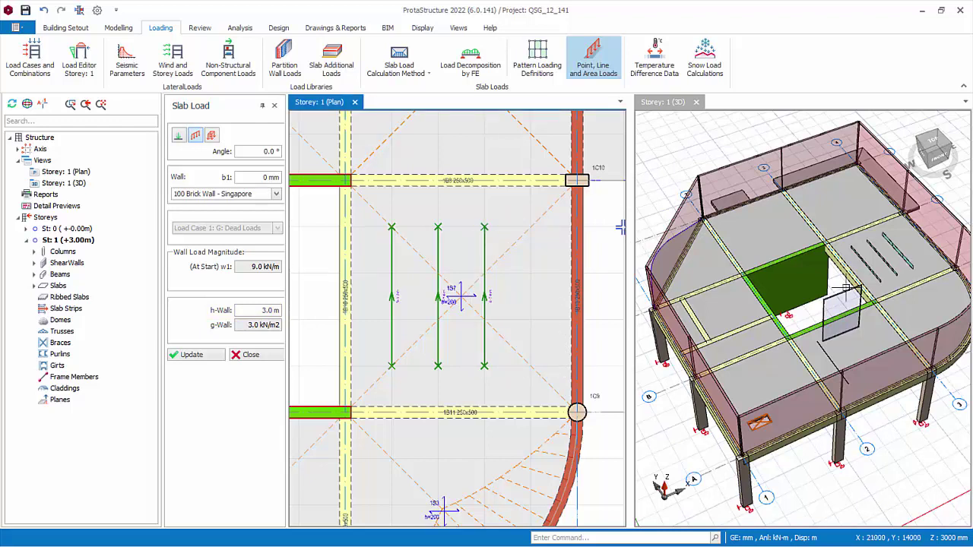
click(245, 354)
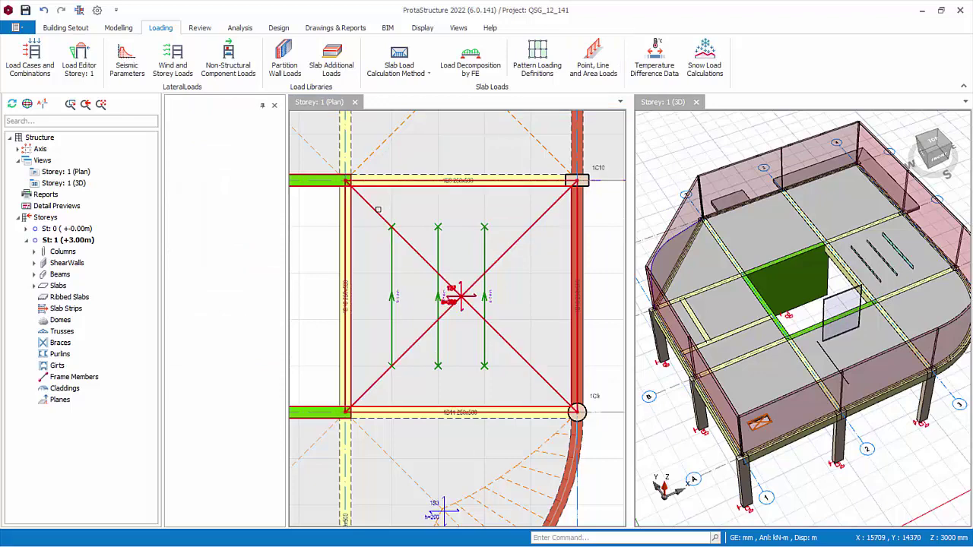
Select the three new line loads and delete them, confirming in Member Filters.
click(391, 239)
click(437, 239)
click(484, 237)
right_click(458, 242)
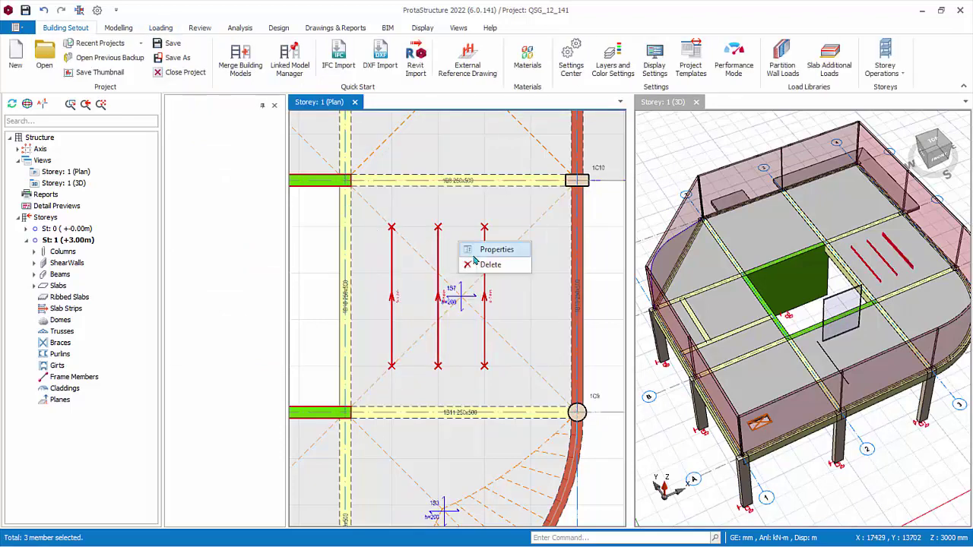
click(479, 266)
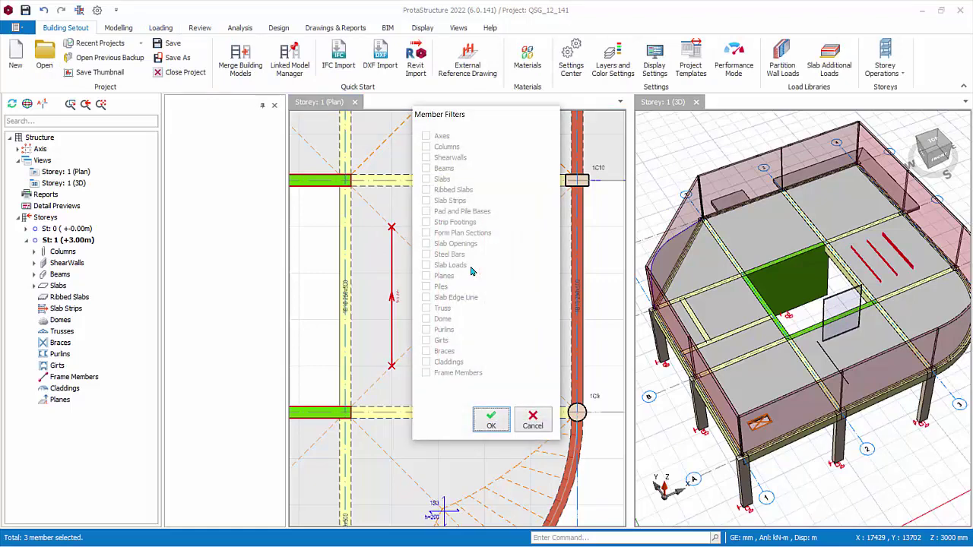
click(491, 423)
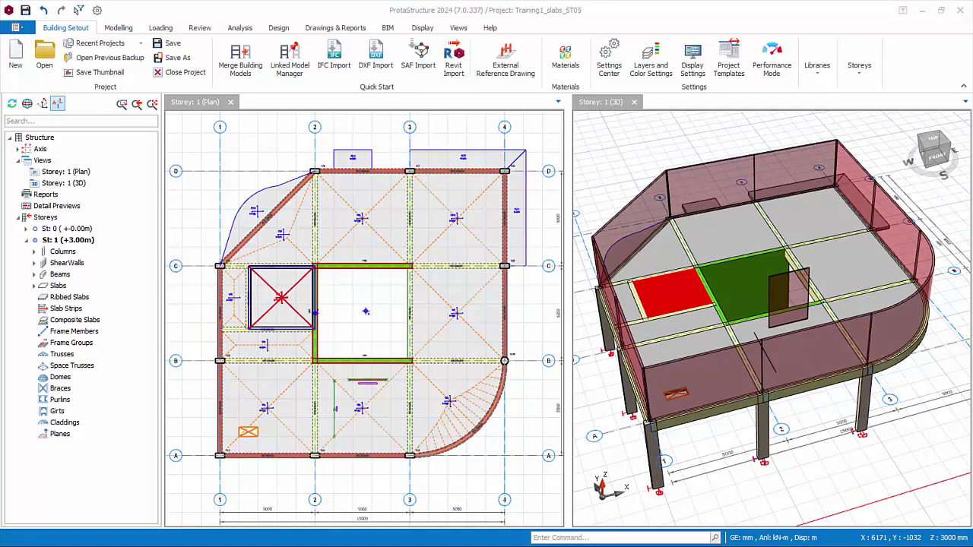
Insert storeys up to number 4, accepting the no-undo warning, creating storey 4 at +12.00 m.
click(858, 67)
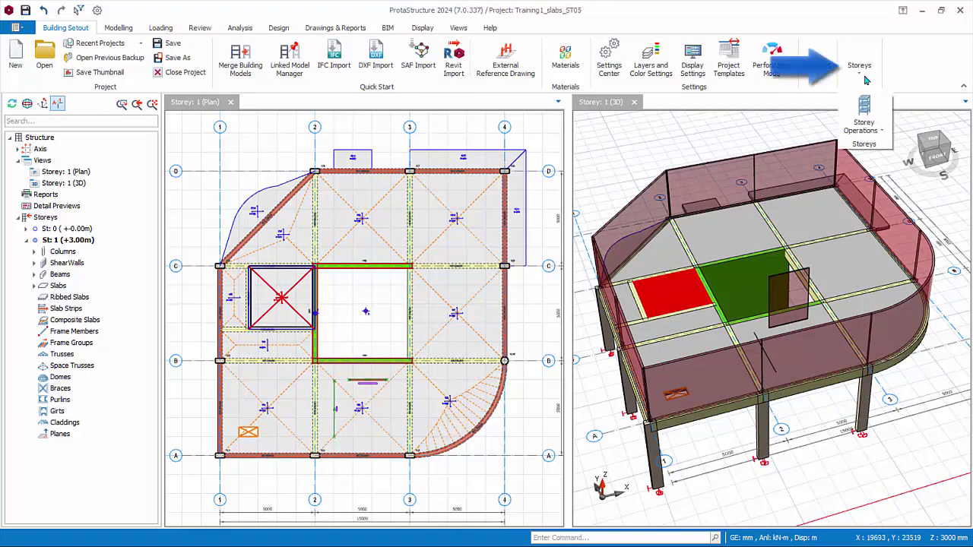
click(876, 137)
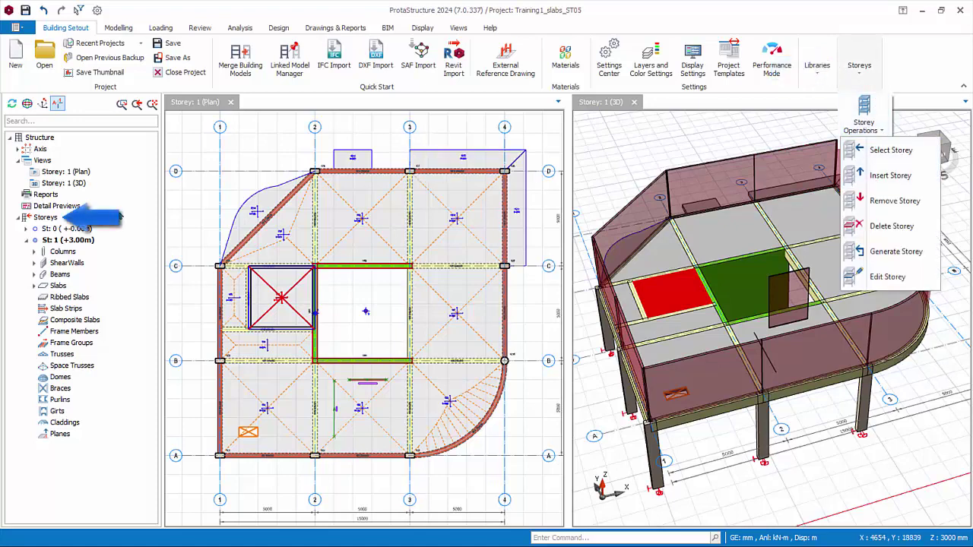
click(57, 219)
right_click(57, 220)
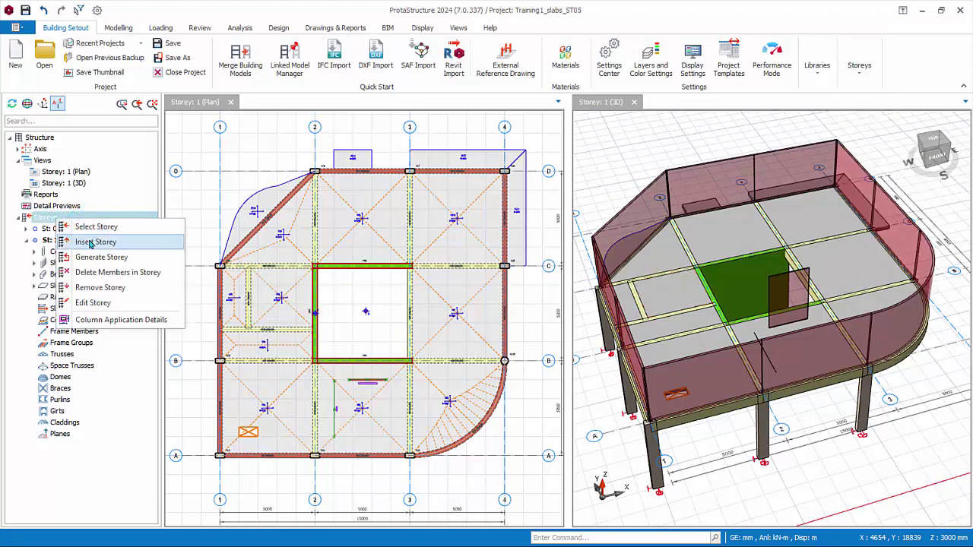
click(90, 242)
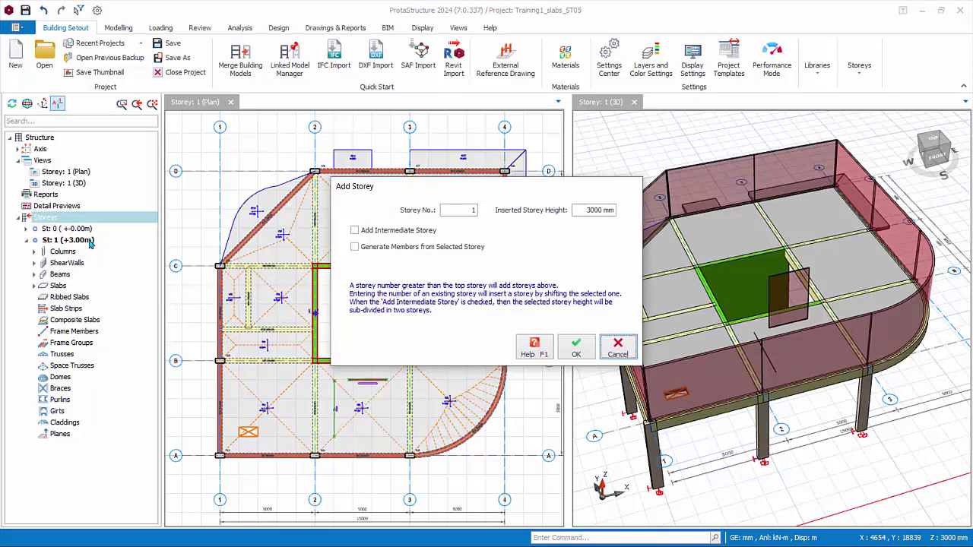
double_click(467, 210)
text(4)
click(582, 348)
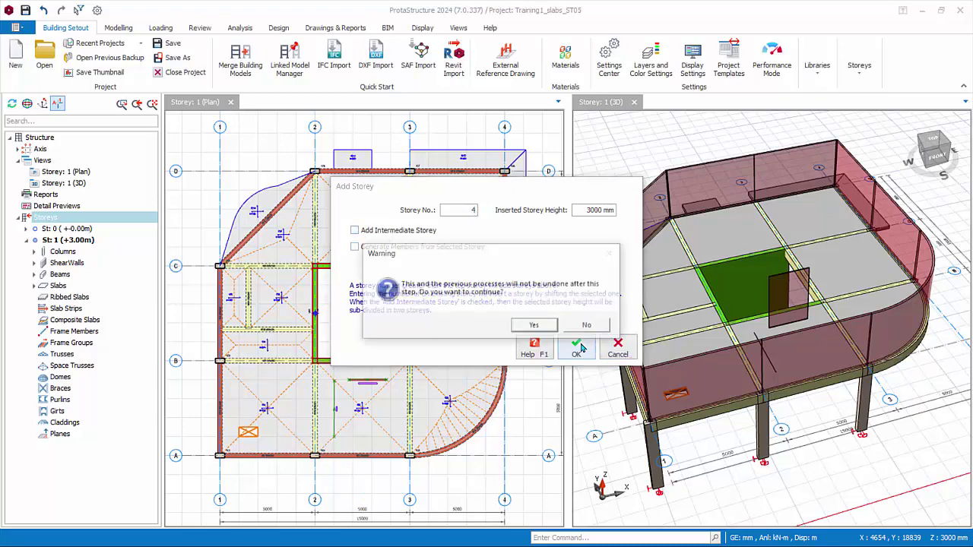
click(535, 325)
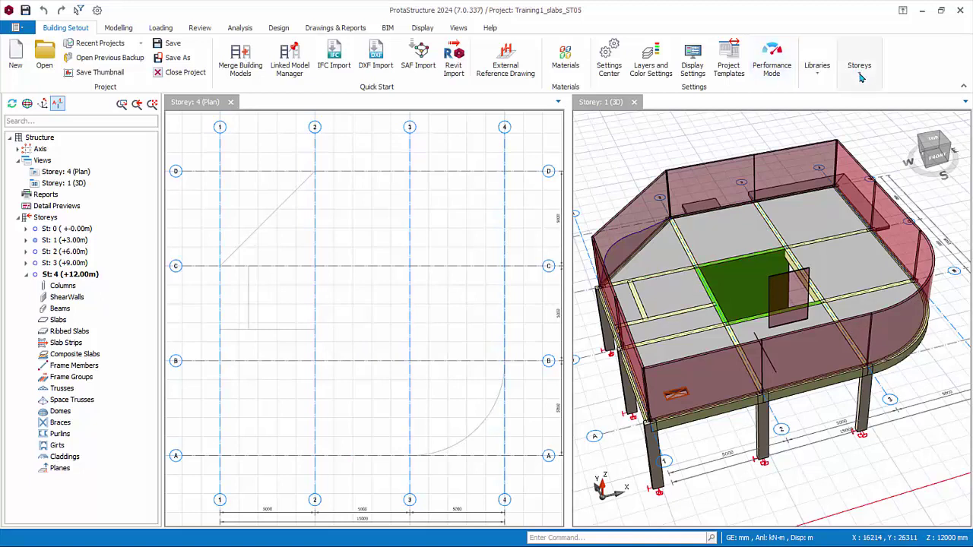
Open the Edit Storey table and select the rows for storeys 1, 2 and 3.
right_click(67, 218)
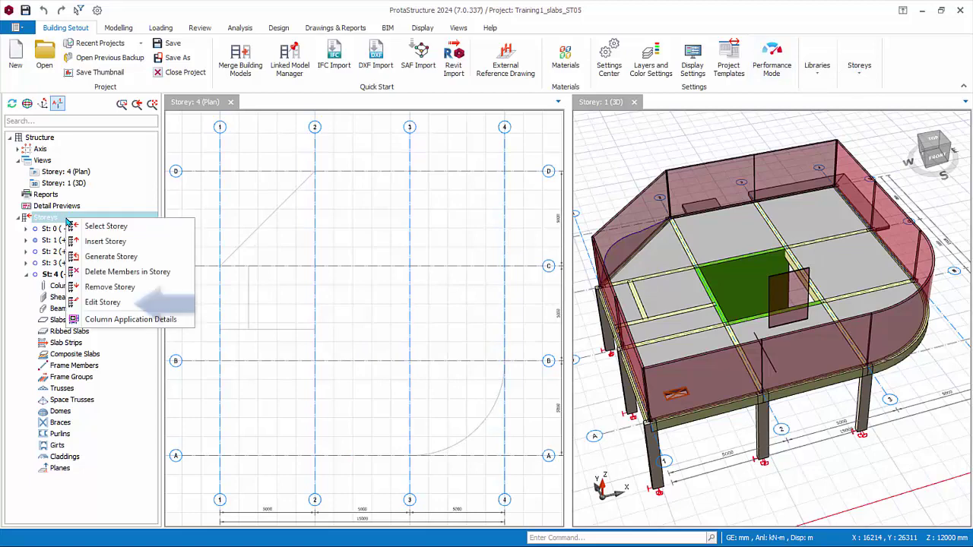
click(103, 302)
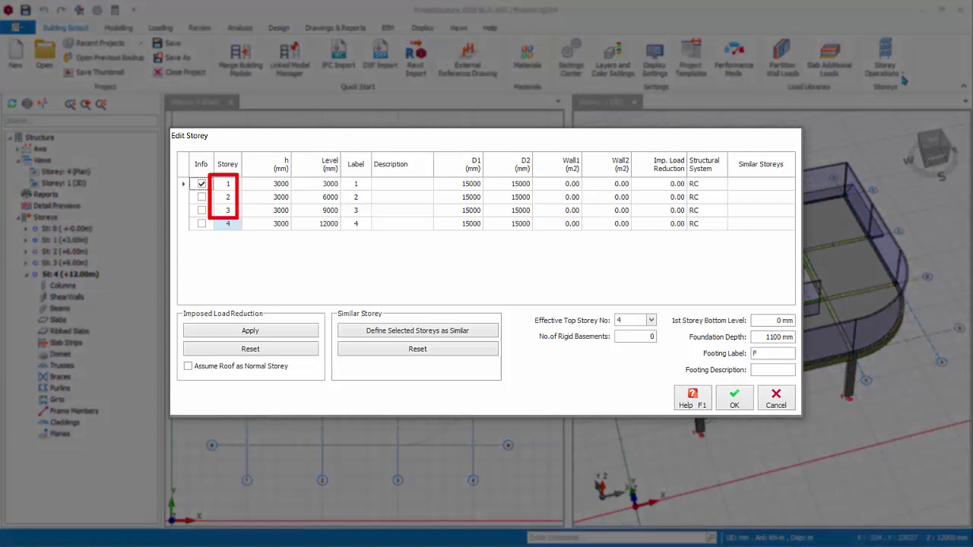
click(227, 183)
shift+click(227, 197)
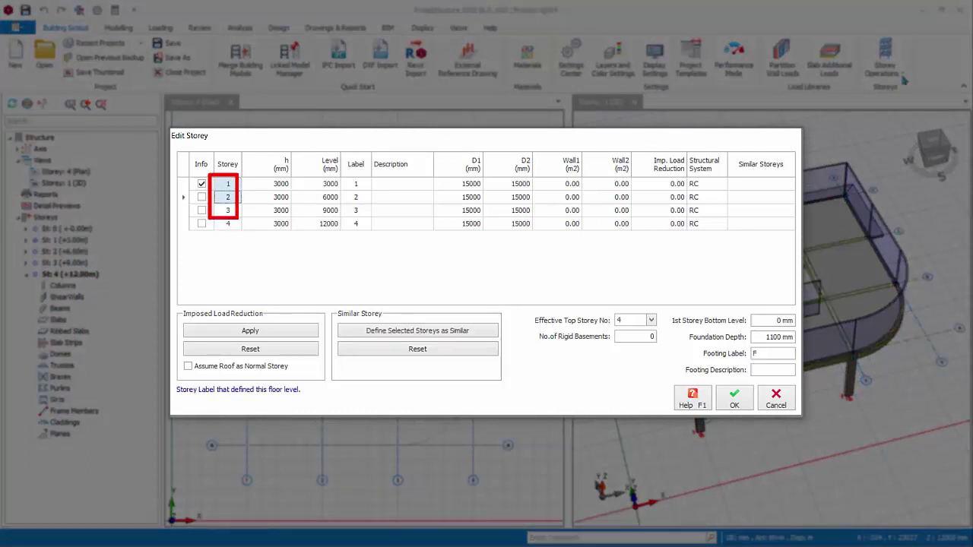
shift+click(227, 210)
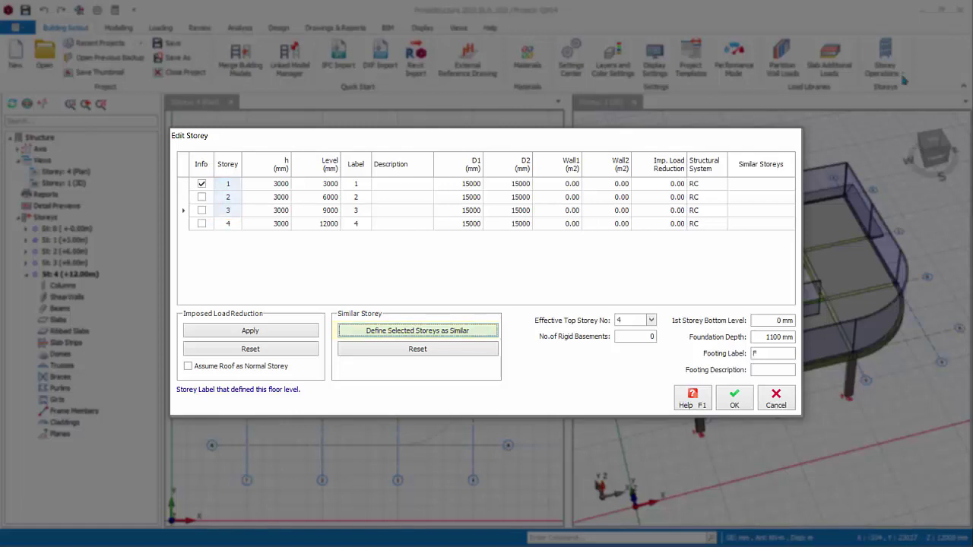
Define the selected storeys 1, 2 and 3 as similar to each other.
key(space)
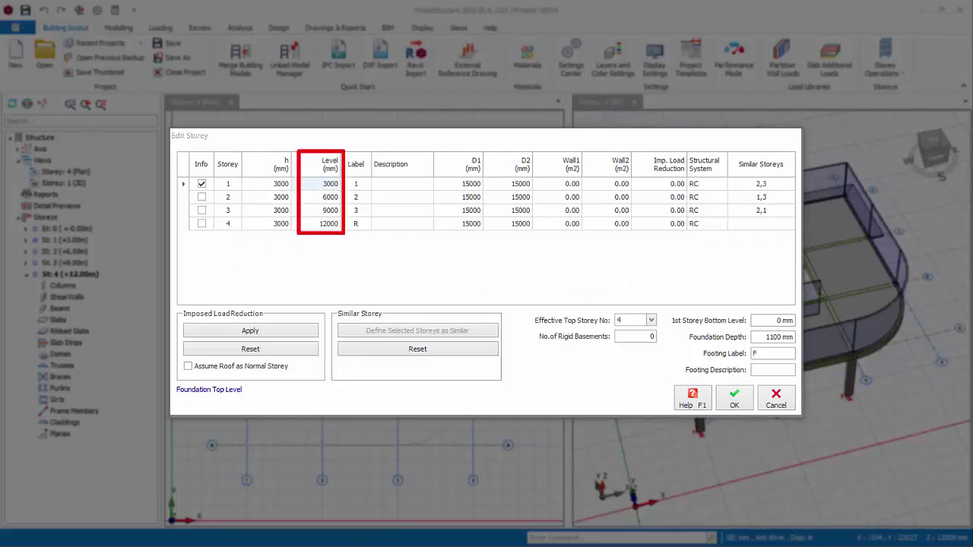
With storey 4 labelled 4 again, check the 1st Storey Bottom Level value in the Edit Storey table.
click(768, 320)
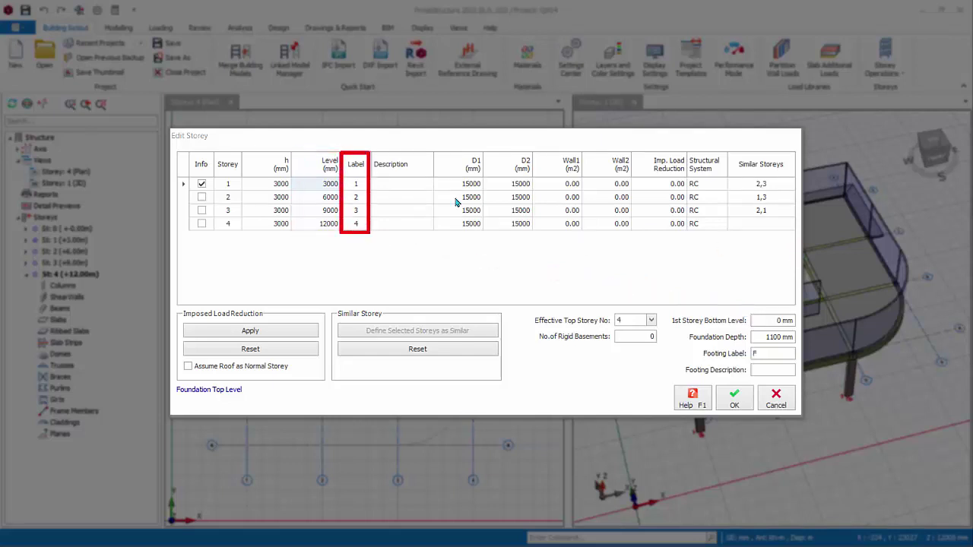
Relabel storey 1 as G and storey 4 as R in the Label column.
click(357, 183)
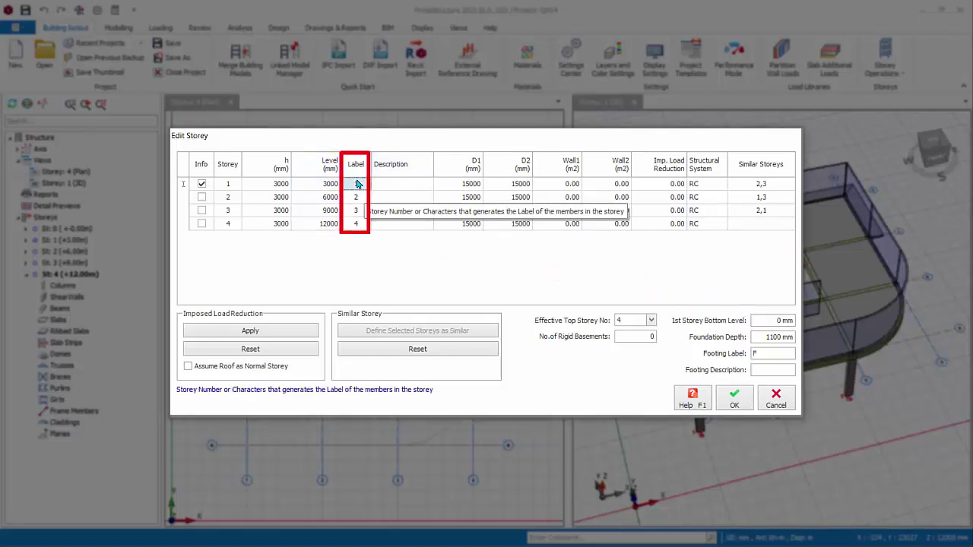
click(358, 183)
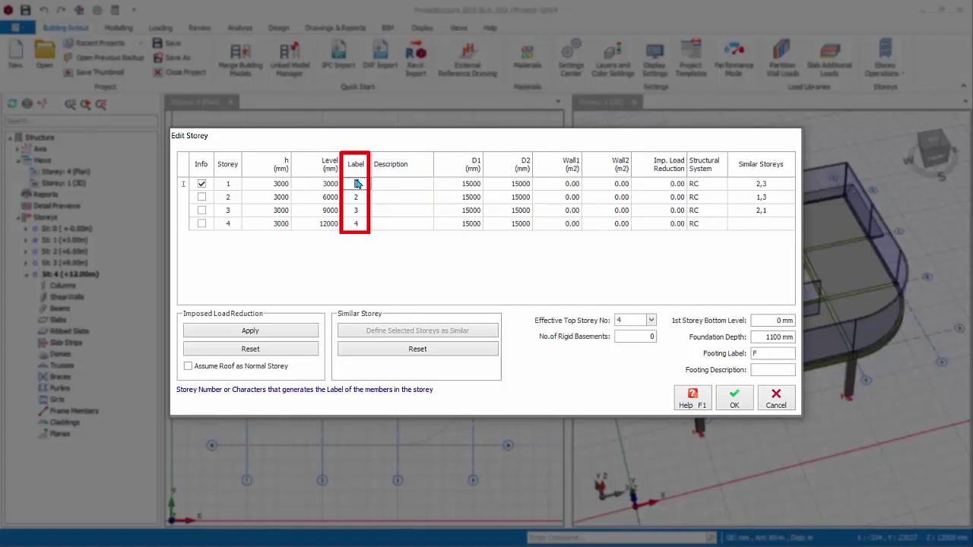
text(G)
key(Down)
key(Down)
key(Down)
text(R)
key(Return)
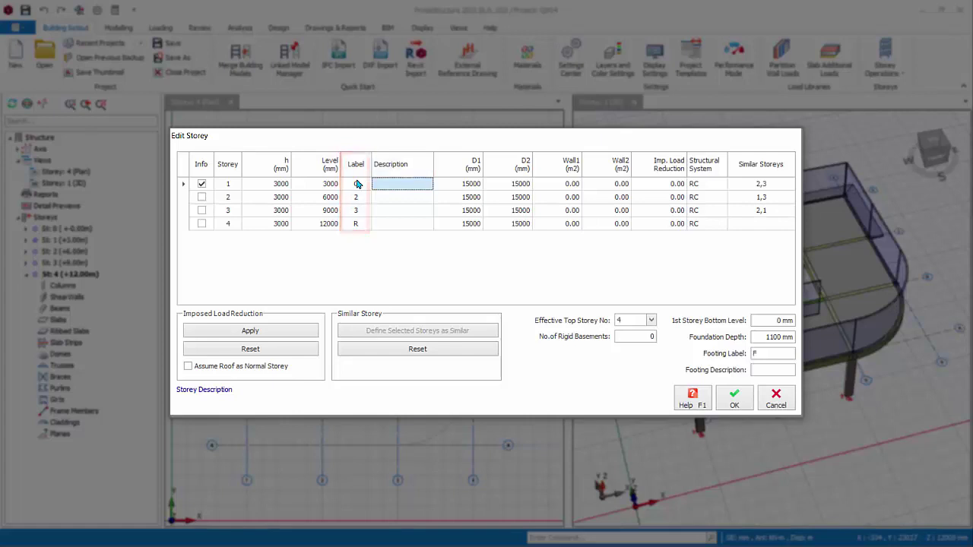
Enter the descriptions GROUND for storey 1 and ROOF for storey 4.
key(F2)
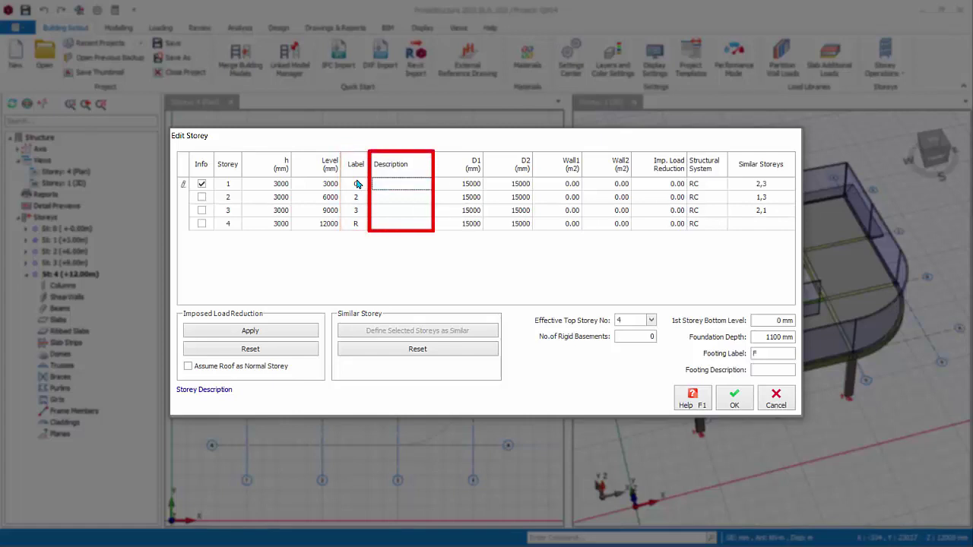
text(GROUND)
key(Down)
key(Down)
key(Down)
key(F2)
text(ROOF)
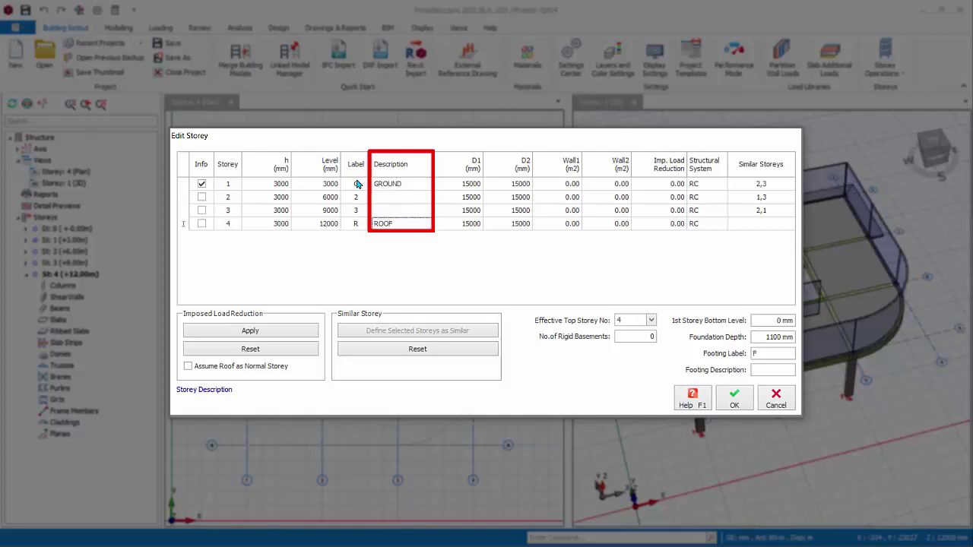
key(Return)
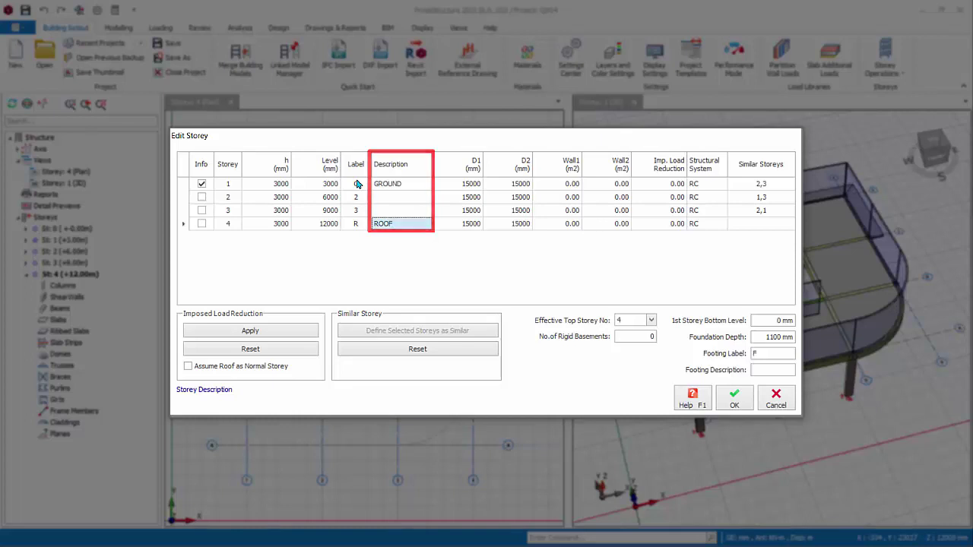
key(Up)
key(Up)
key(Up)
key(Right)
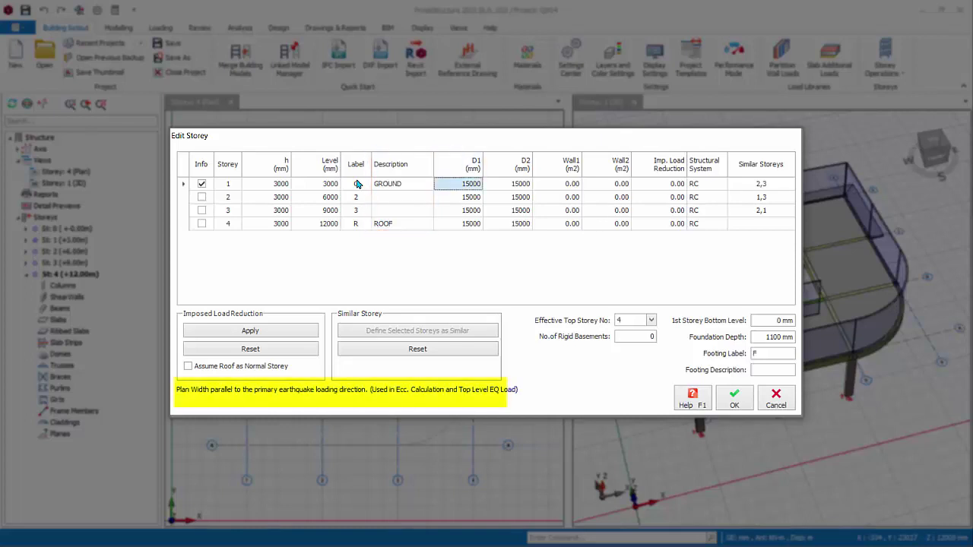
key(Right)
key(Right)
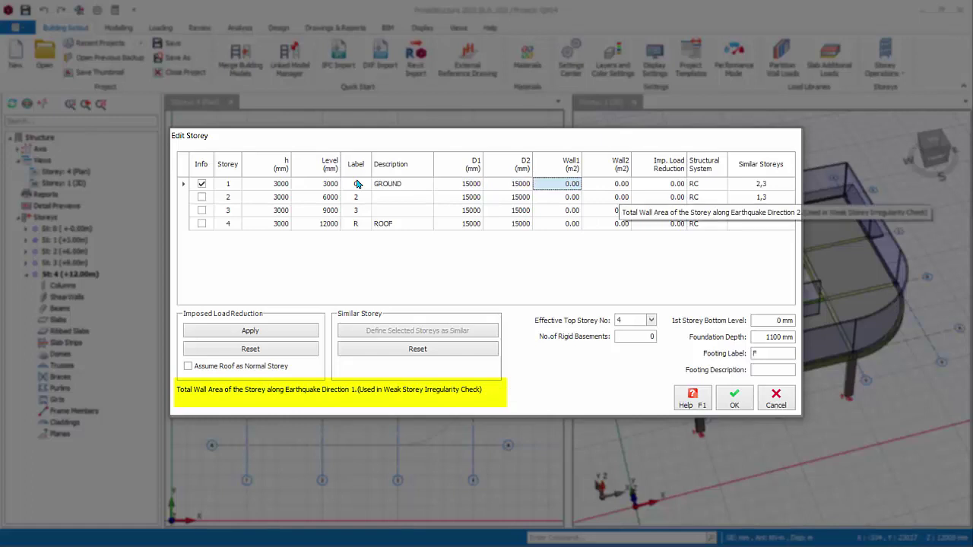
key(Right)
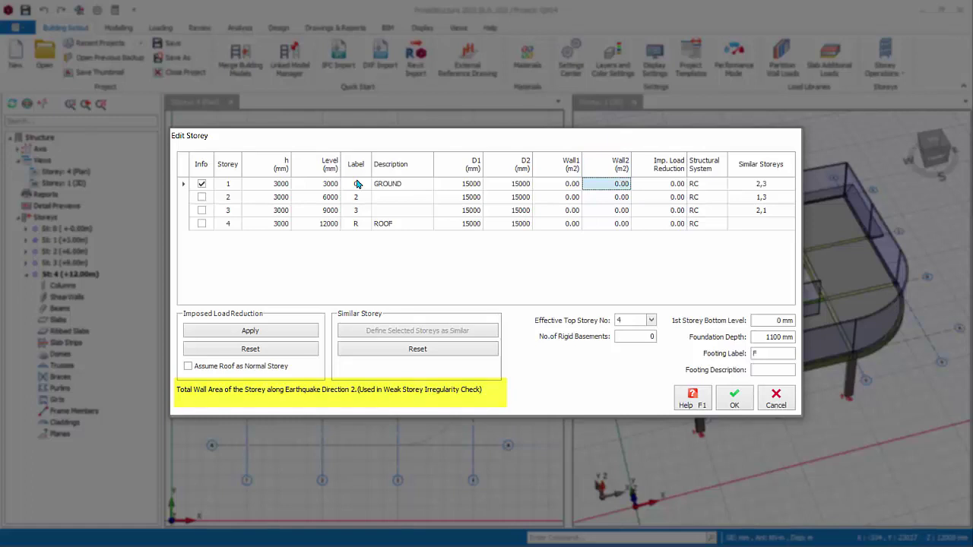
key(Right)
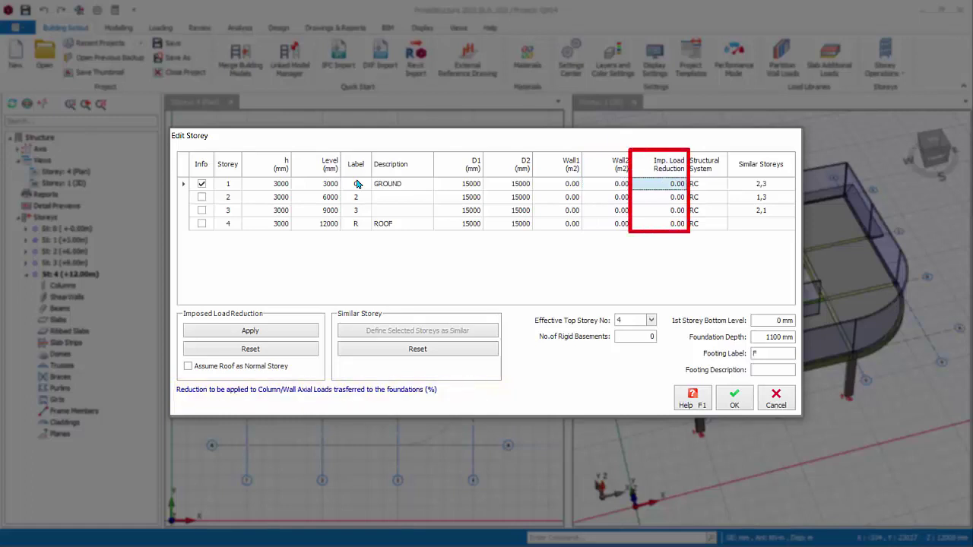
key(Tab)
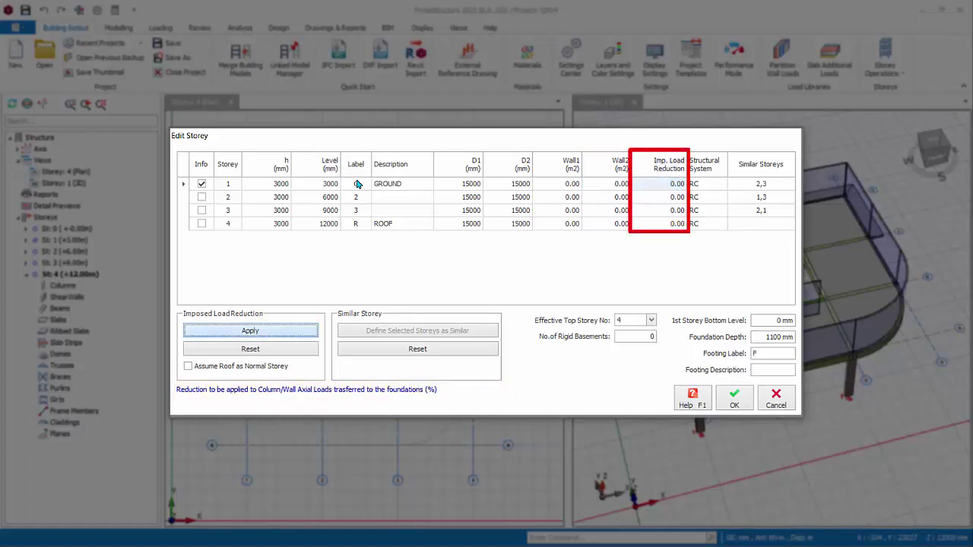
key(space)
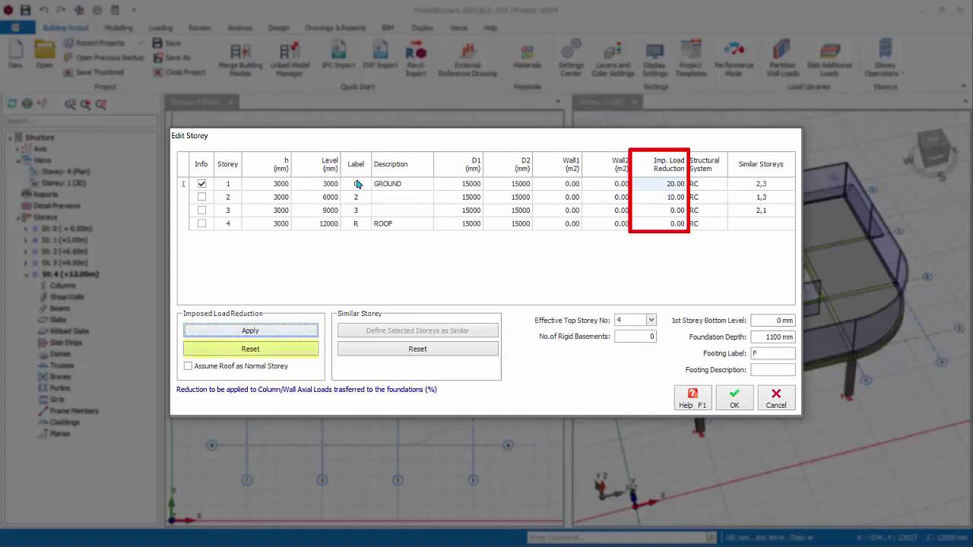
key(space)
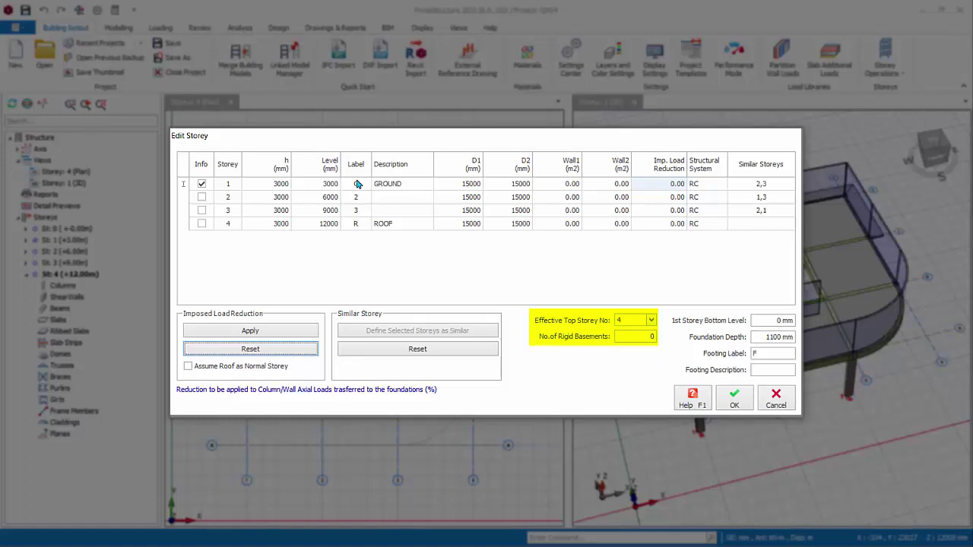
key(Tab)
key(Tab)
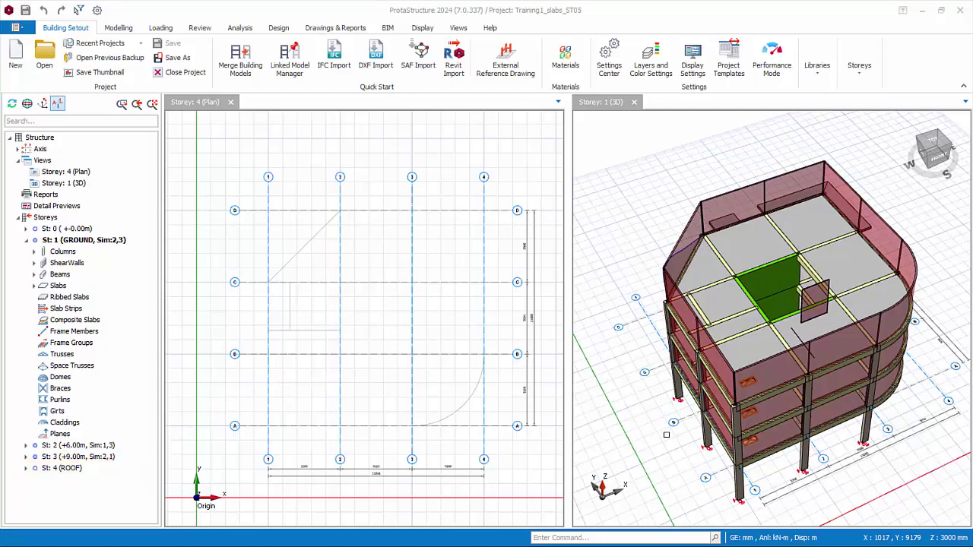
click(758, 351)
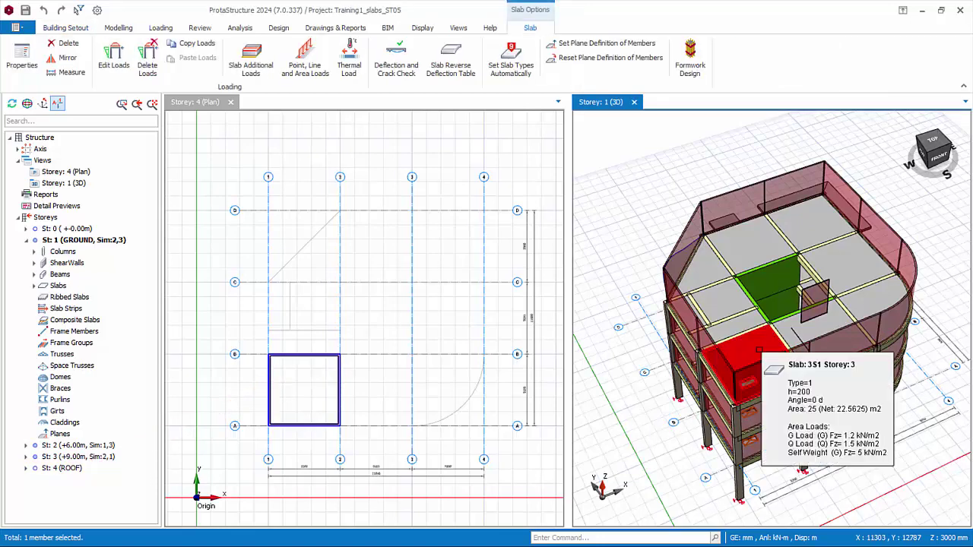
key(Delete)
middle_drag(791, 498, 807, 500)
key(ctrl+z)
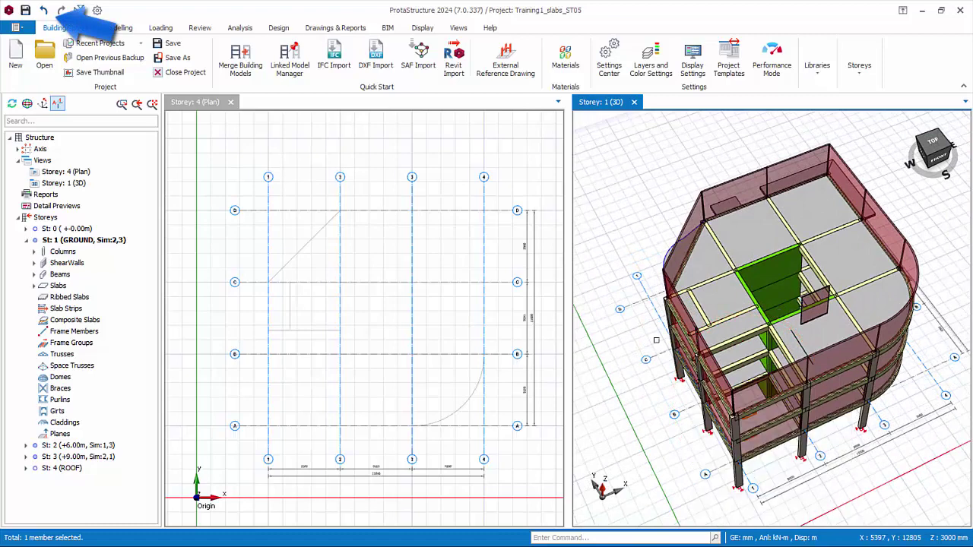
click(44, 11)
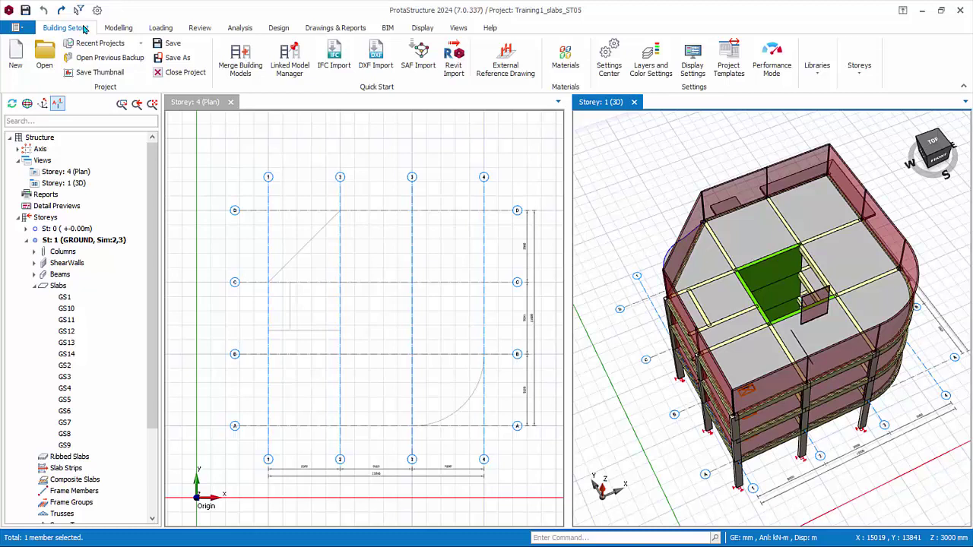
click(857, 79)
Generate storey 4 (ROOF) from storey 1 (GROUND) and confirm the irreversible copy.
click(859, 112)
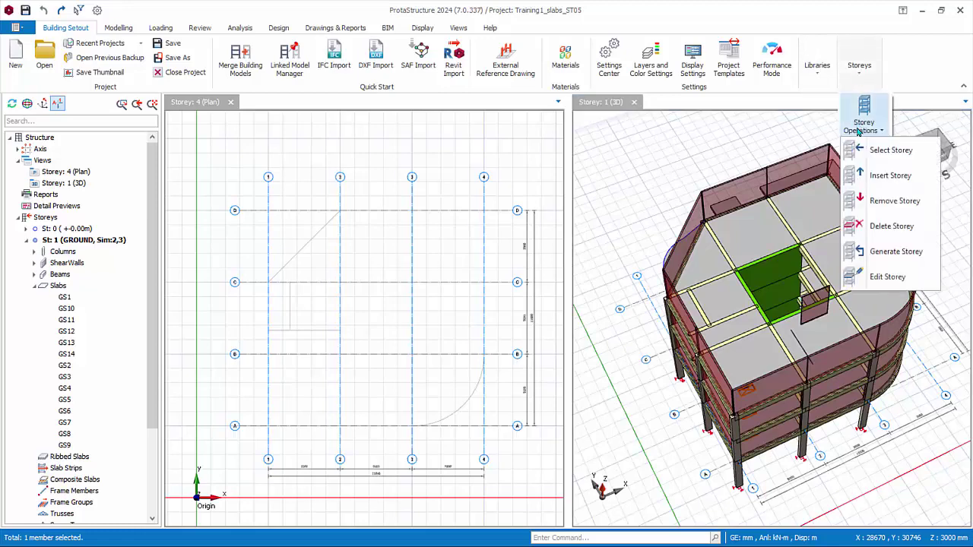
click(877, 257)
click(392, 106)
click(541, 134)
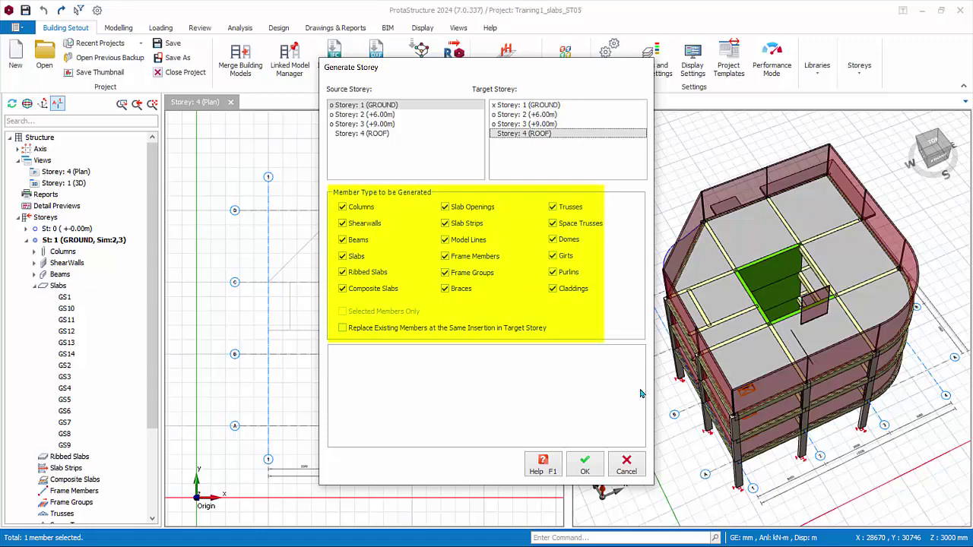
click(583, 466)
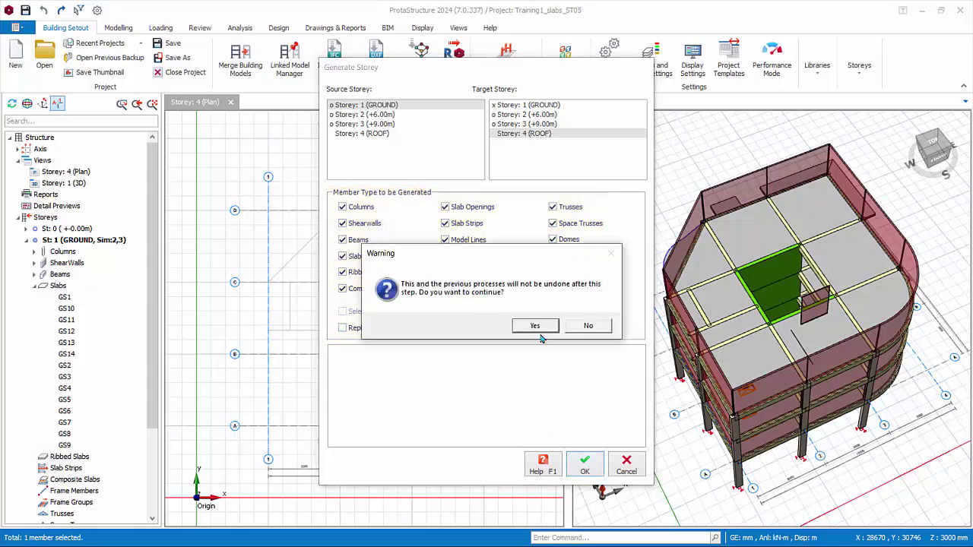
click(535, 326)
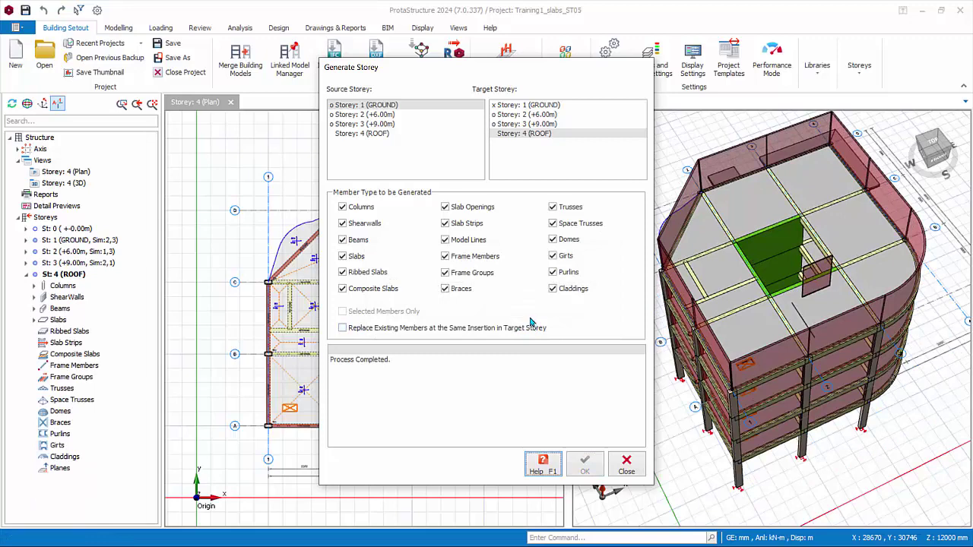
click(624, 465)
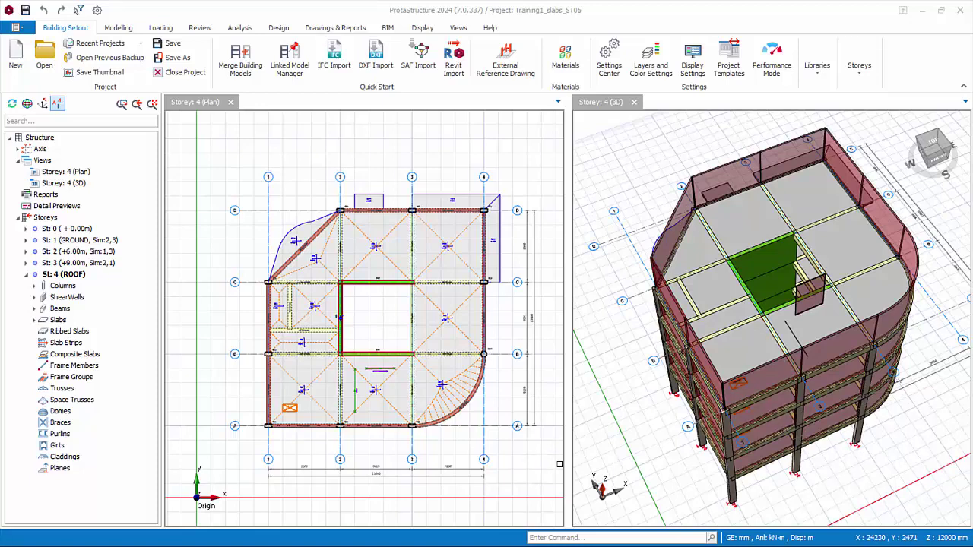
Using roof slab RS7's properties, add slab RS15 in the lift-core bay between grids 2–3 and B–C.
scroll(450, 327, up, 1)
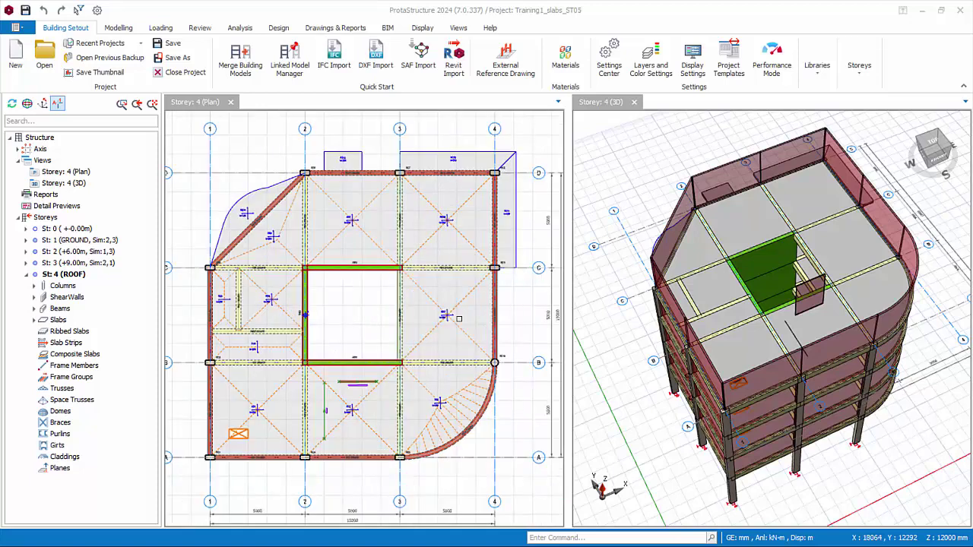
click(460, 319)
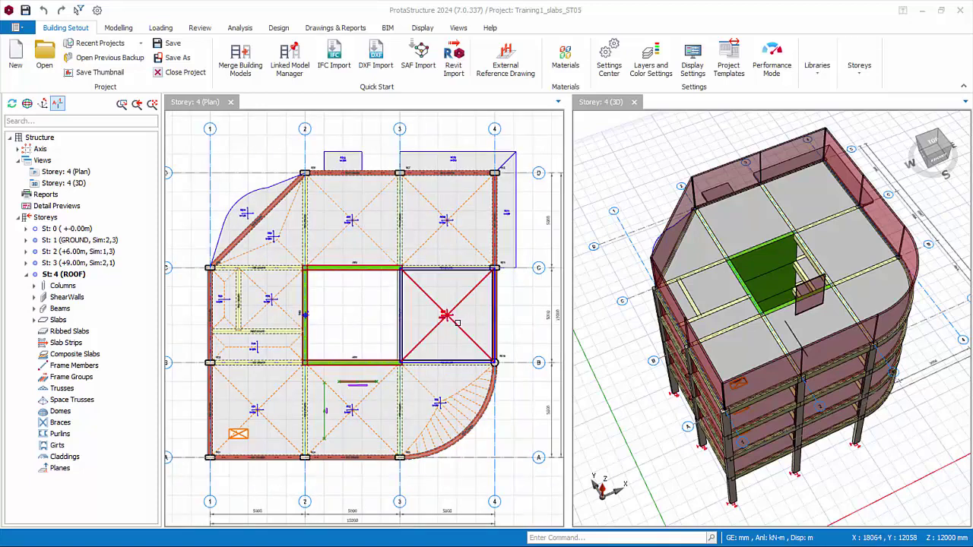
click(454, 323)
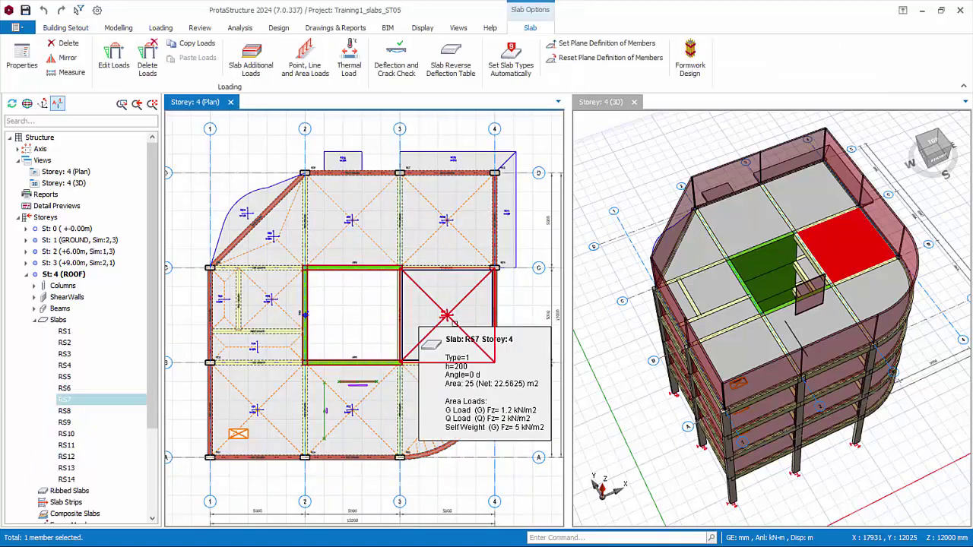
right_click(454, 325)
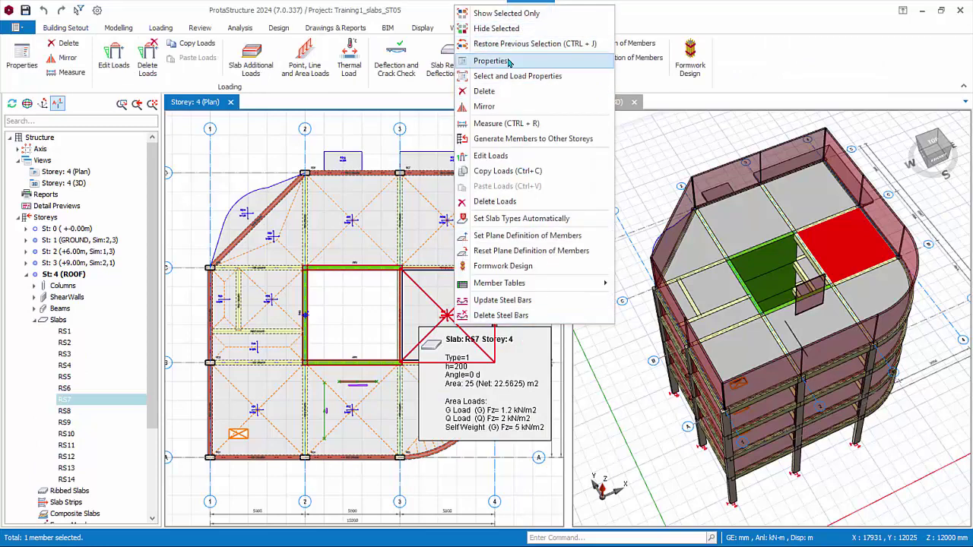
click(508, 61)
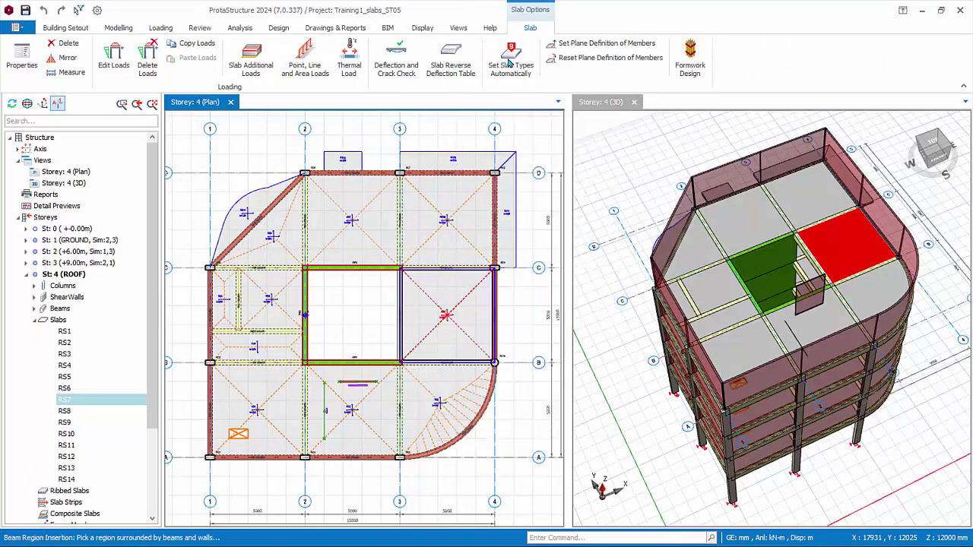
click(360, 322)
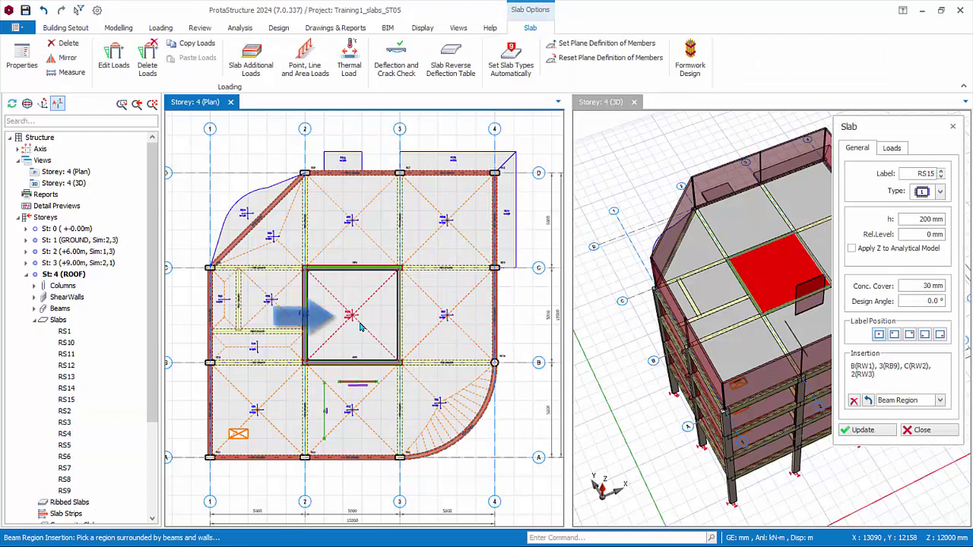
click(918, 430)
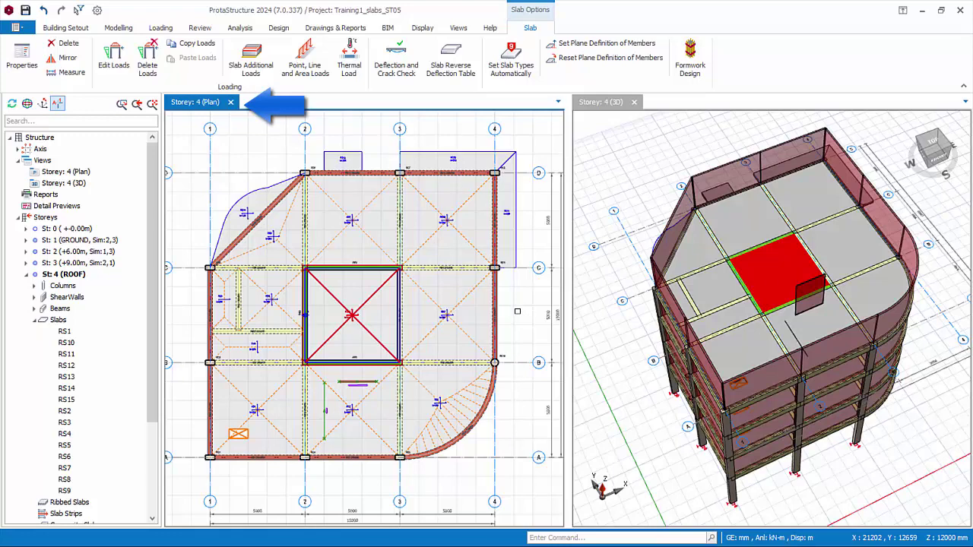
Clear the selection and open the storey 4 Slab Table listing RS1–RS15.
key(Escape)
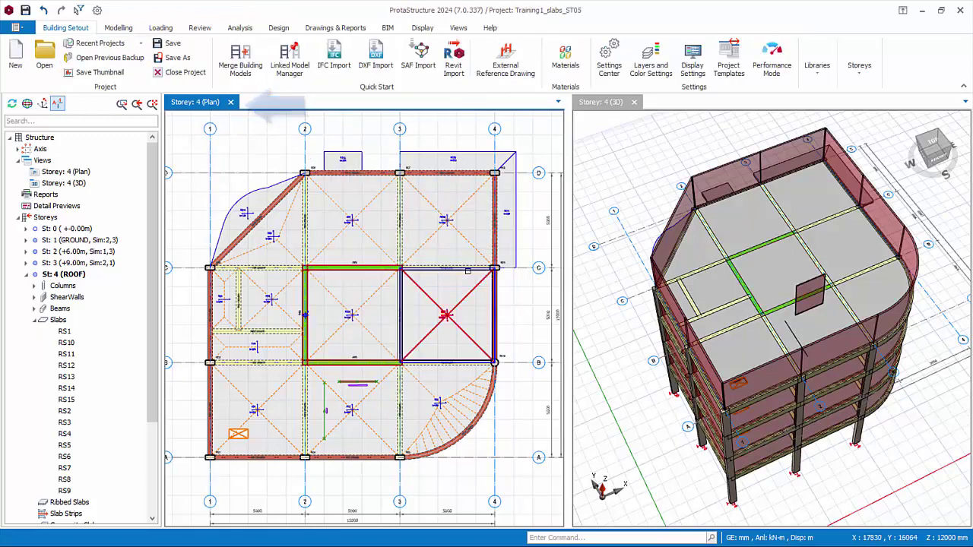
right_click(510, 301)
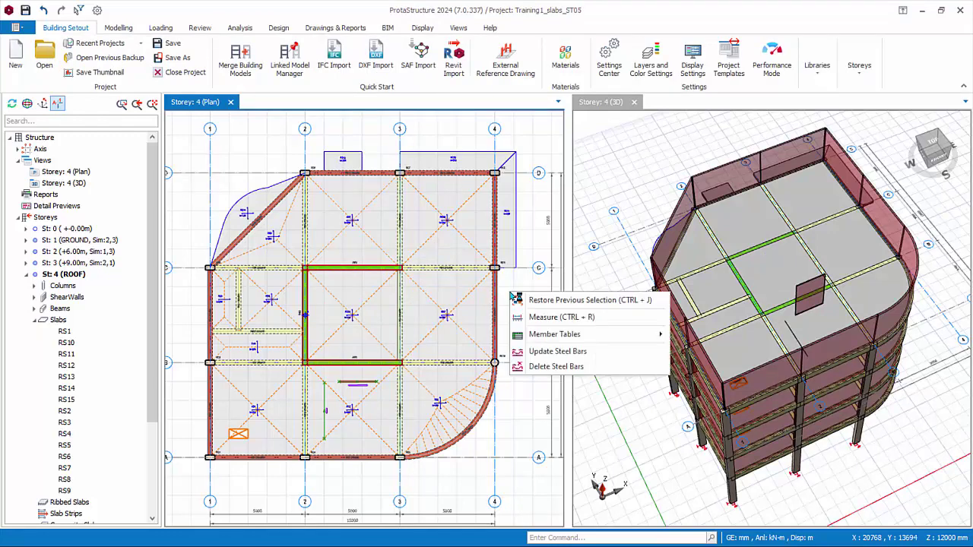
mouse_move(541, 340)
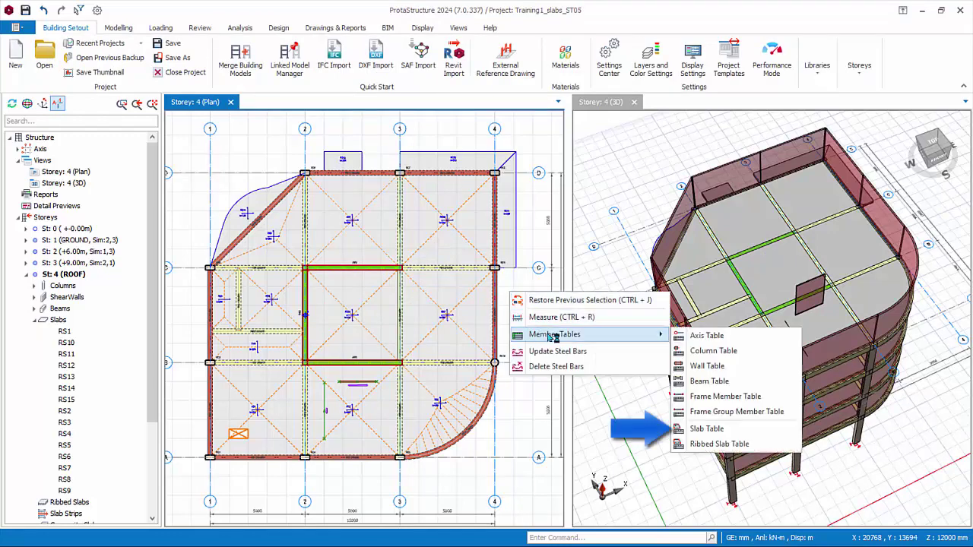
click(707, 428)
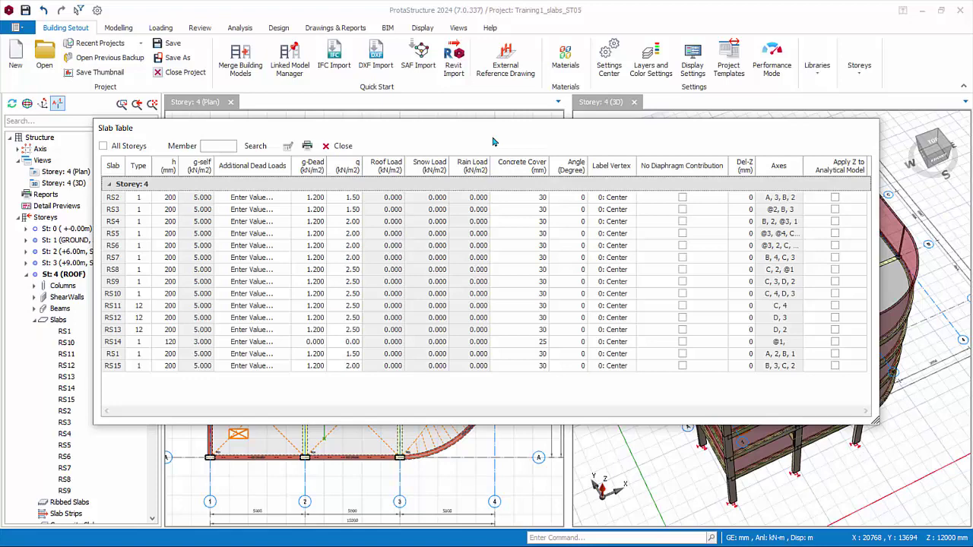
Change the q column of all storey 4 slabs from 1.50 to 0.7, then close the table.
click(355, 197)
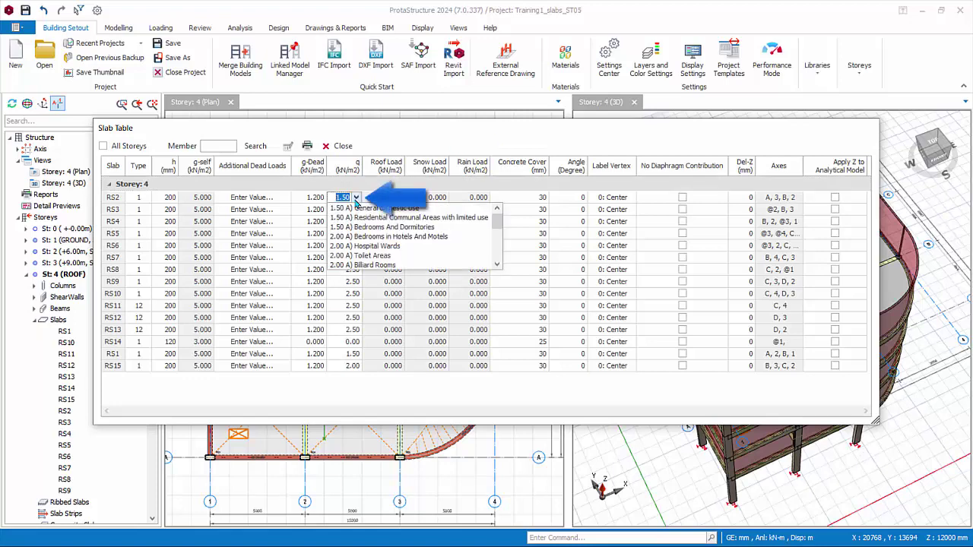
click(356, 197)
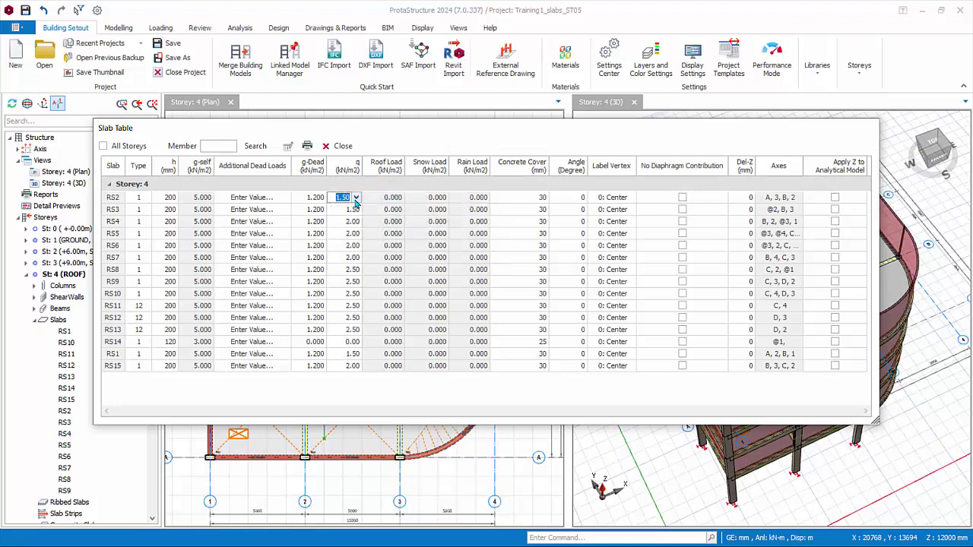
click(359, 167)
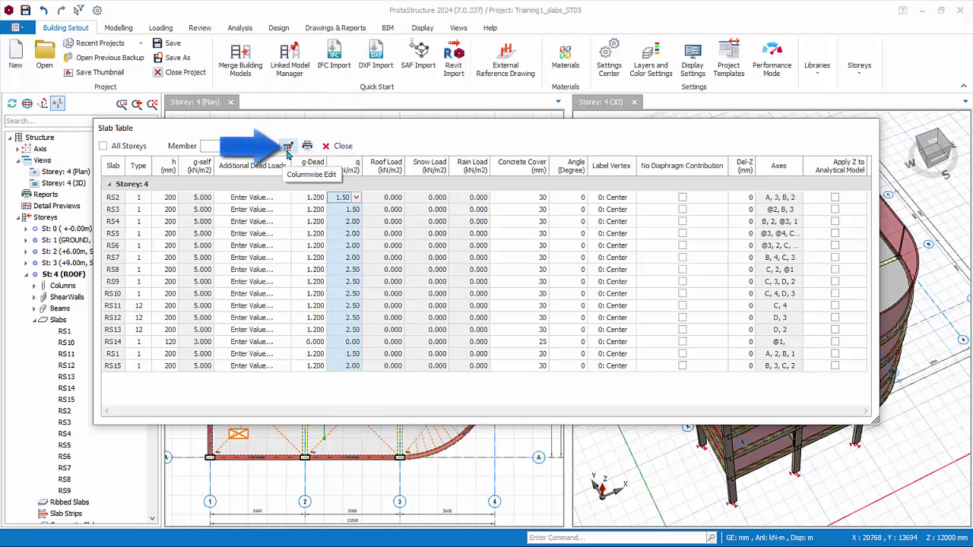
click(287, 148)
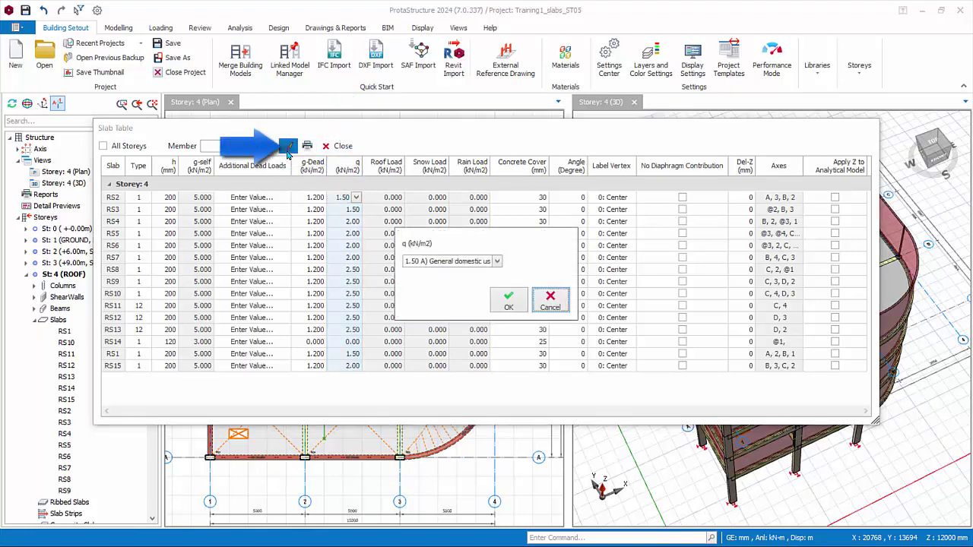
double_click(418, 261)
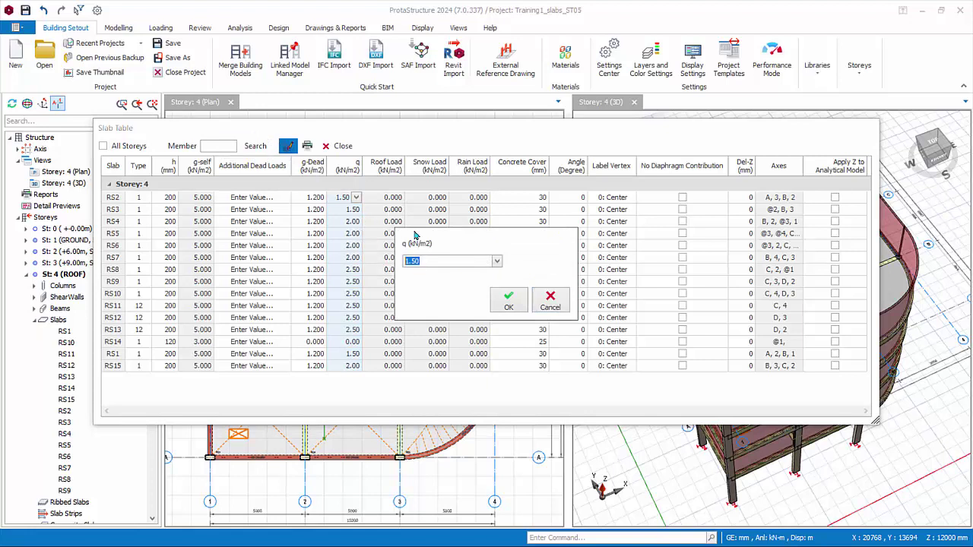
text(0.7)
click(511, 304)
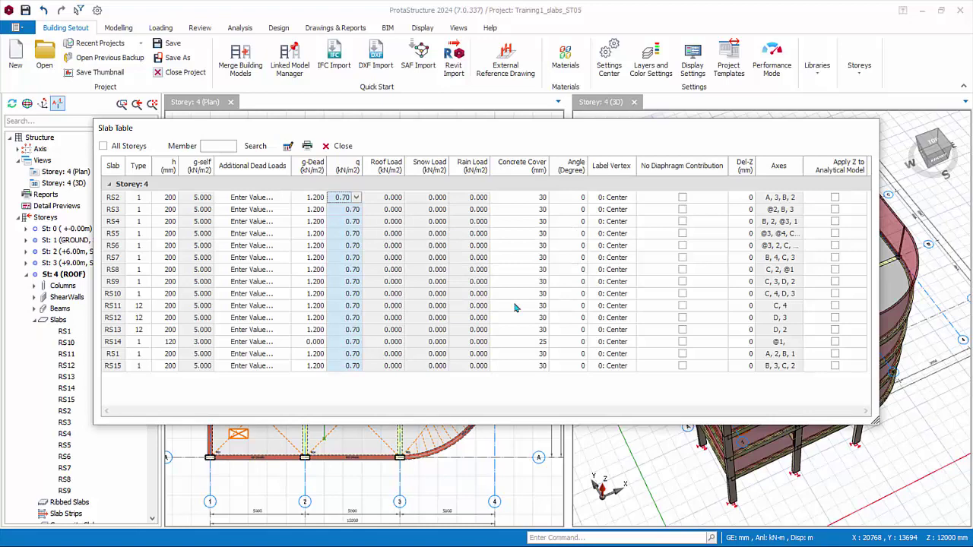
click(338, 146)
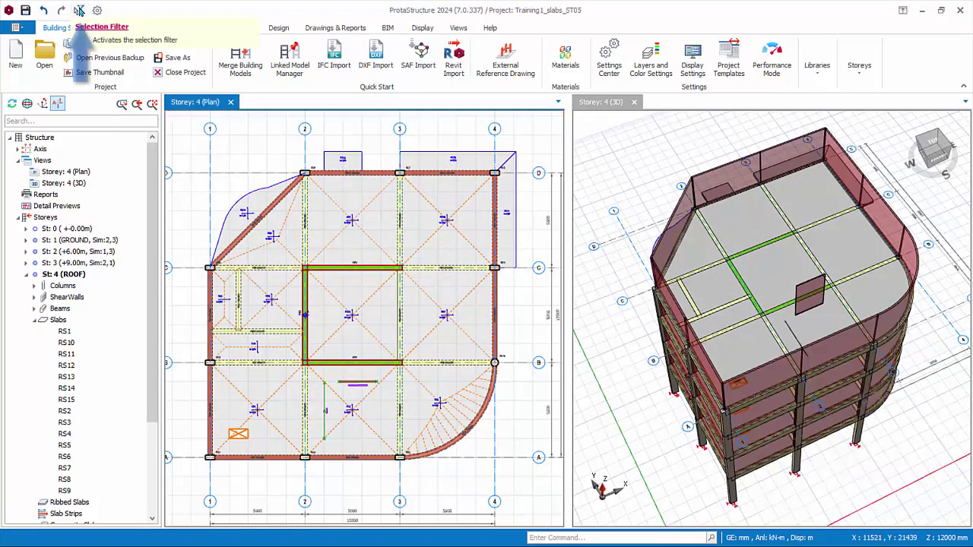
Restrict the selection filter to beams only and select the beams along grid A.
click(79, 11)
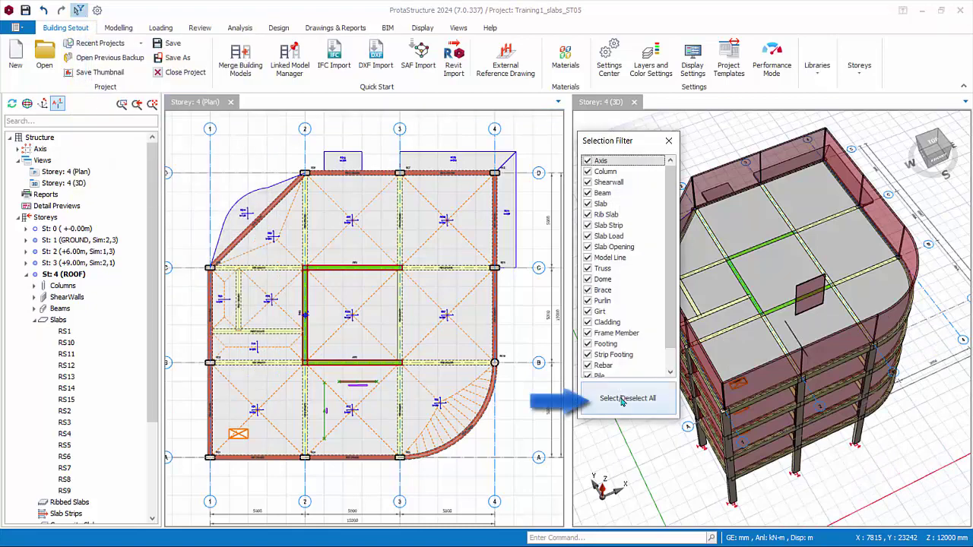
click(587, 194)
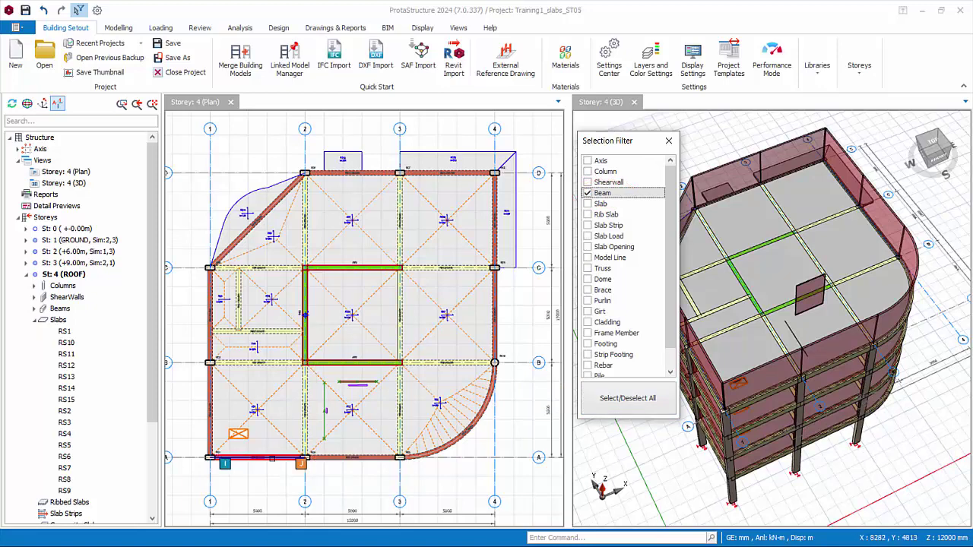
click(272, 458)
click(344, 461)
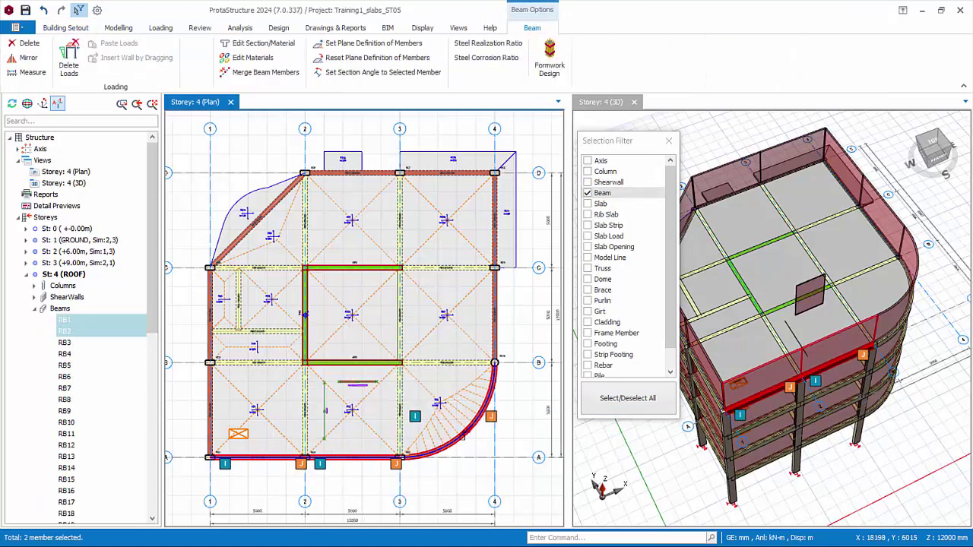
Add the curved beam and the grid 4, grid D and grid 1 perimeter beams to the selection.
click(463, 437)
click(494, 319)
click(494, 221)
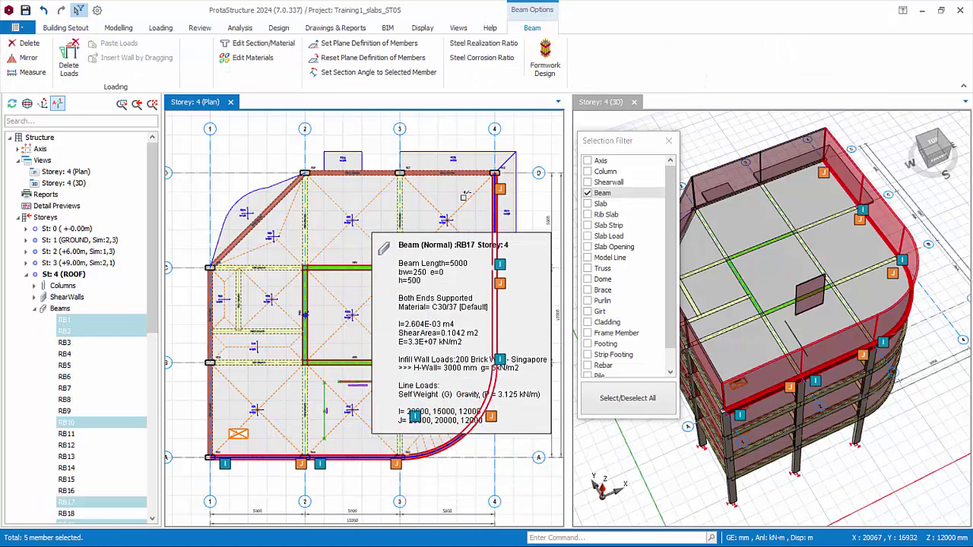
click(445, 173)
click(339, 173)
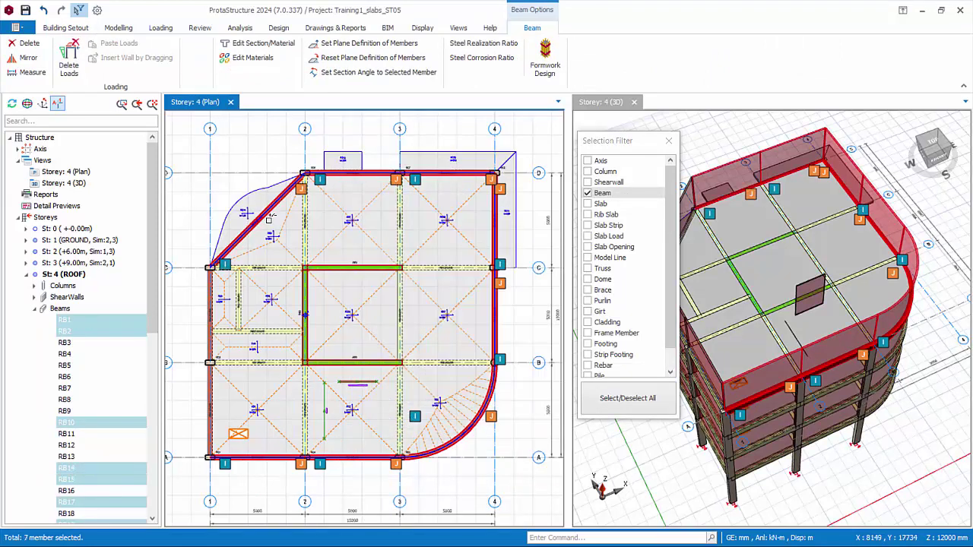
click(207, 316)
click(206, 397)
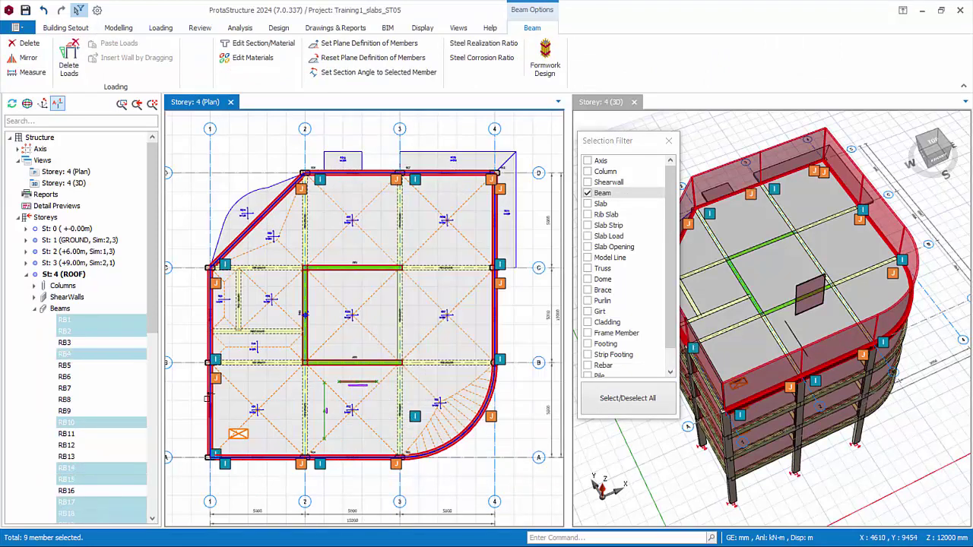
Delete the ten Wall Load entries from the selected perimeter beams, then restore all selection filters.
click(259, 221)
right_click(356, 302)
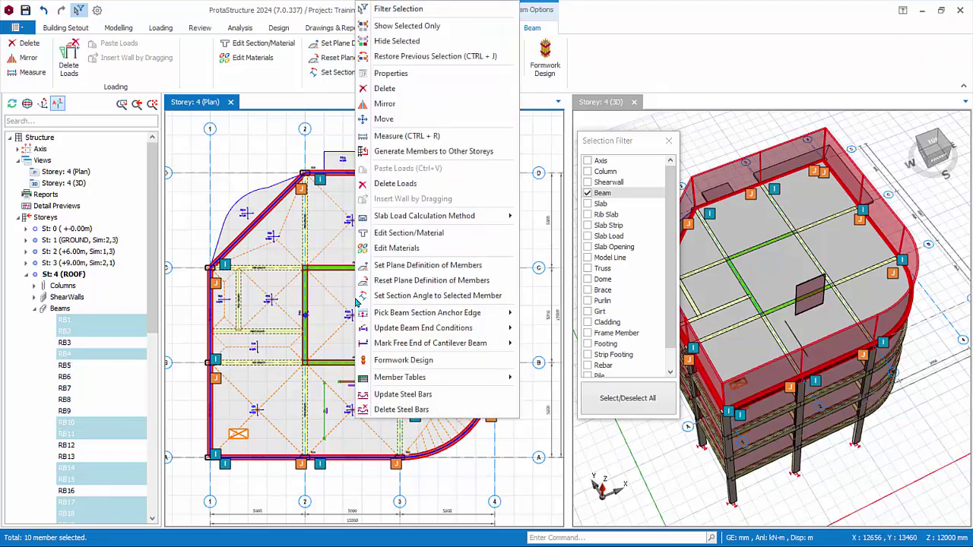
click(396, 184)
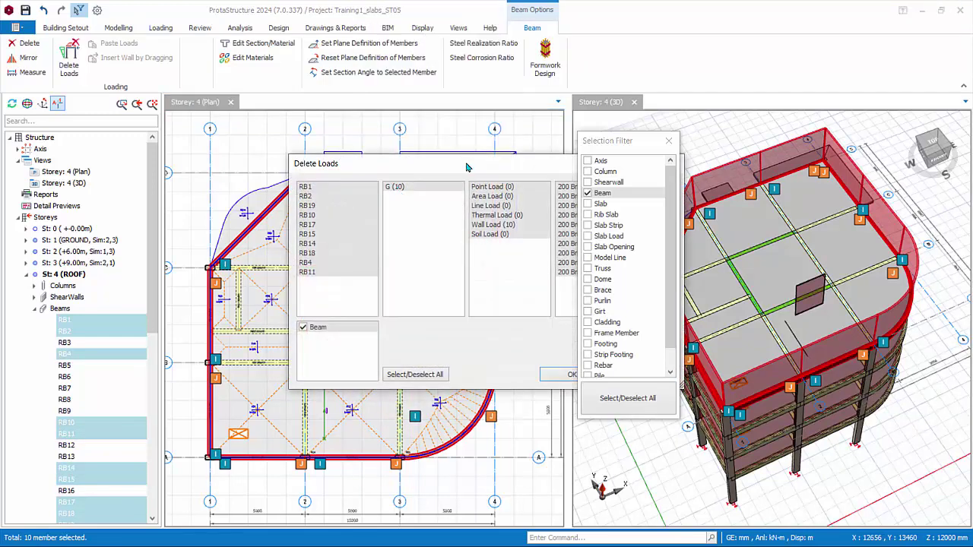
drag(465, 163, 337, 156)
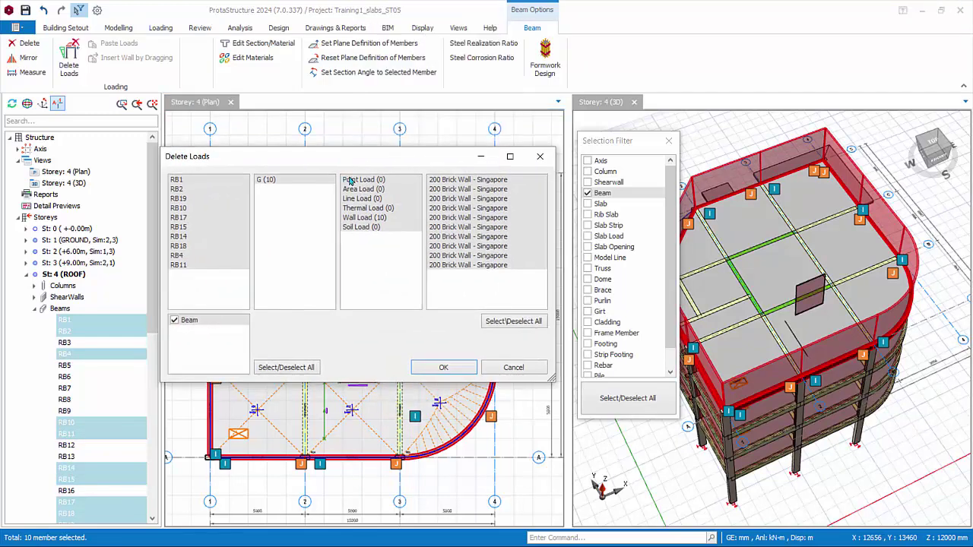
click(363, 218)
click(443, 369)
click(610, 407)
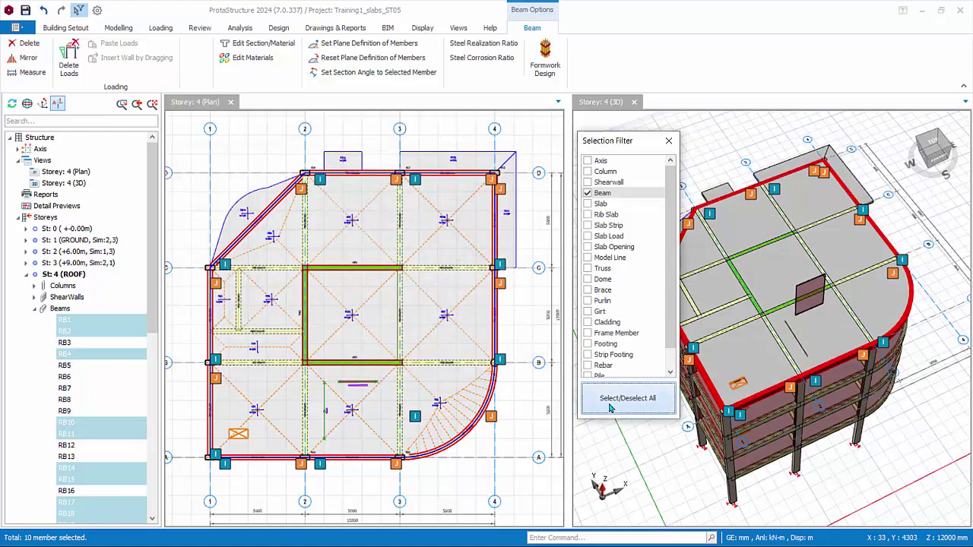
click(668, 141)
Delete the short wall in the middle of the storey 4 roof plan.
click(357, 382)
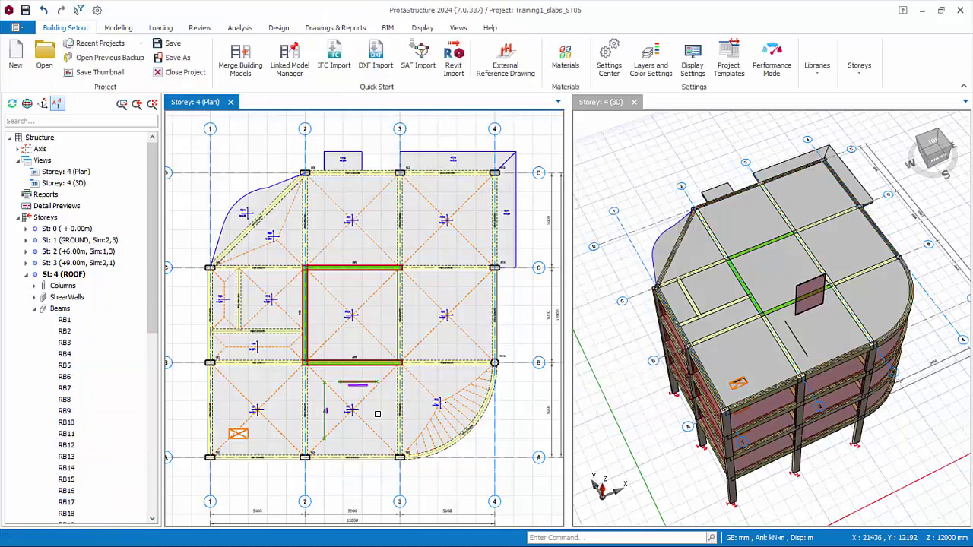
scroll(340, 420, up, 2)
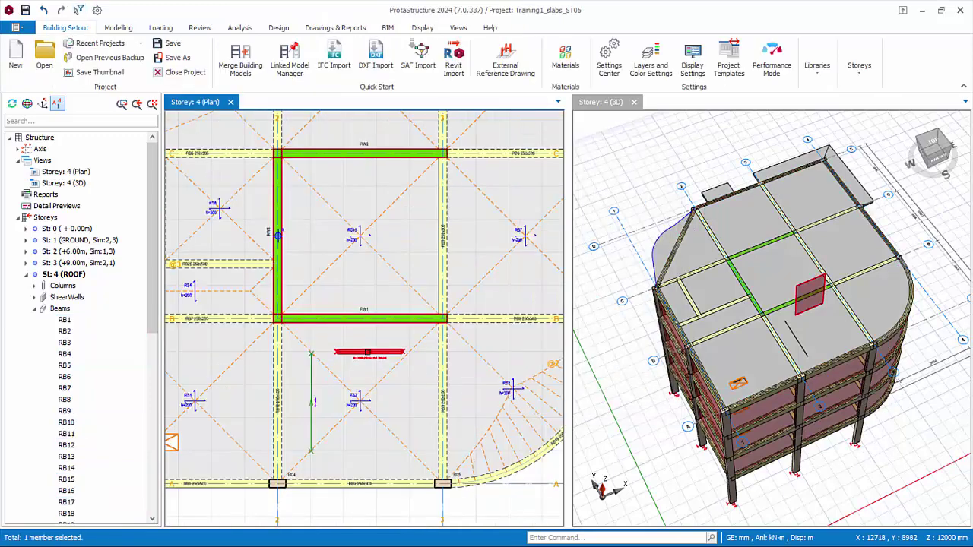
key(Delete)
click(314, 401)
scroll(353, 403, down, 3)
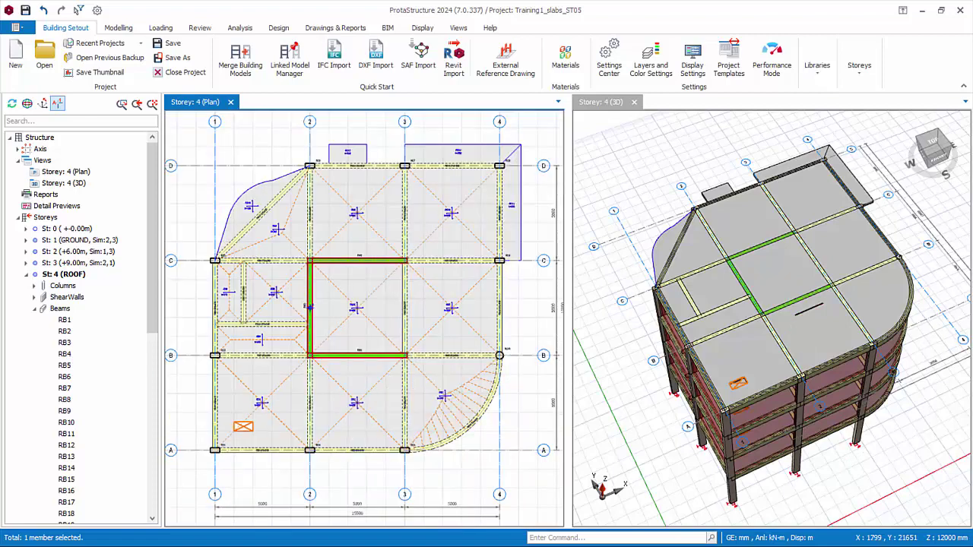